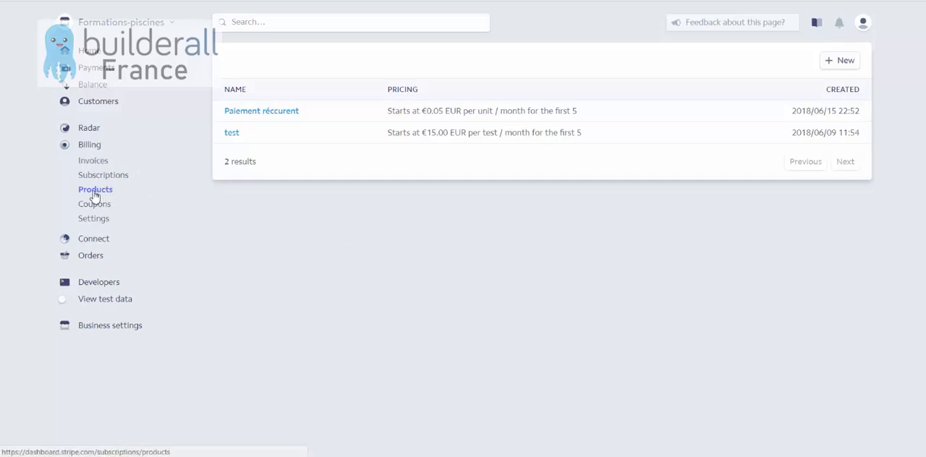
Create a new billing product, using the saved first-name entry as its product name.
click(845, 61)
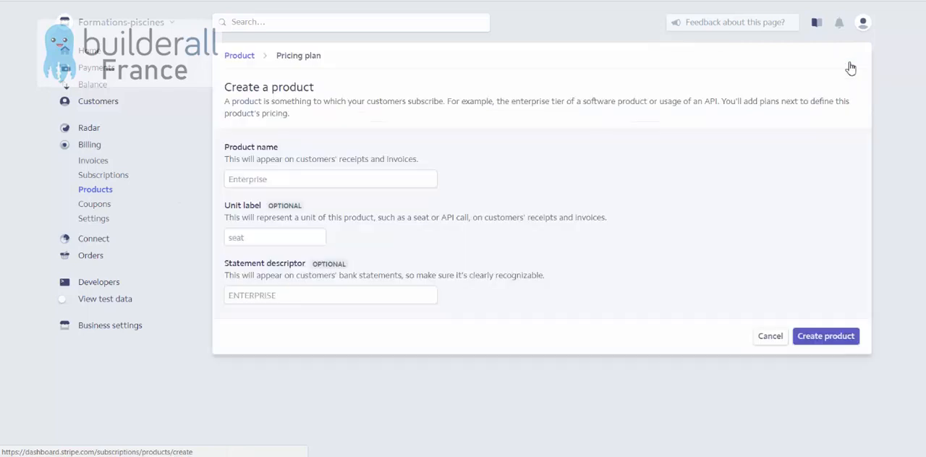
click(416, 184)
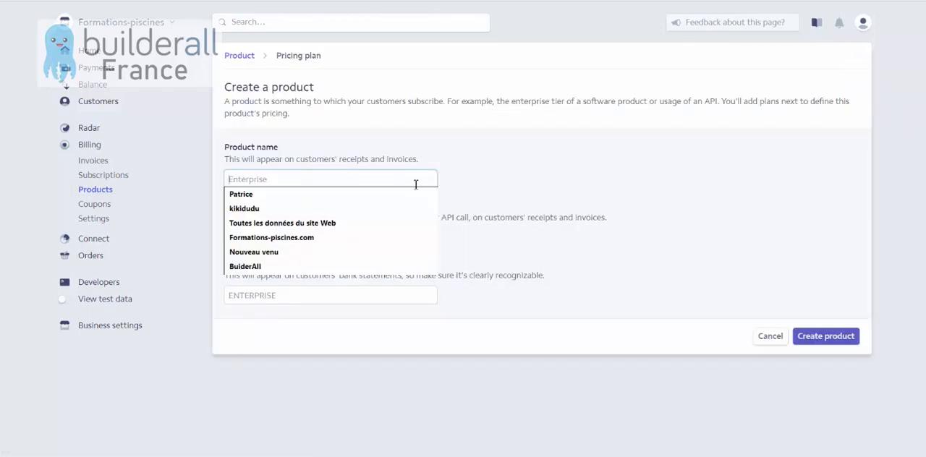
click(251, 192)
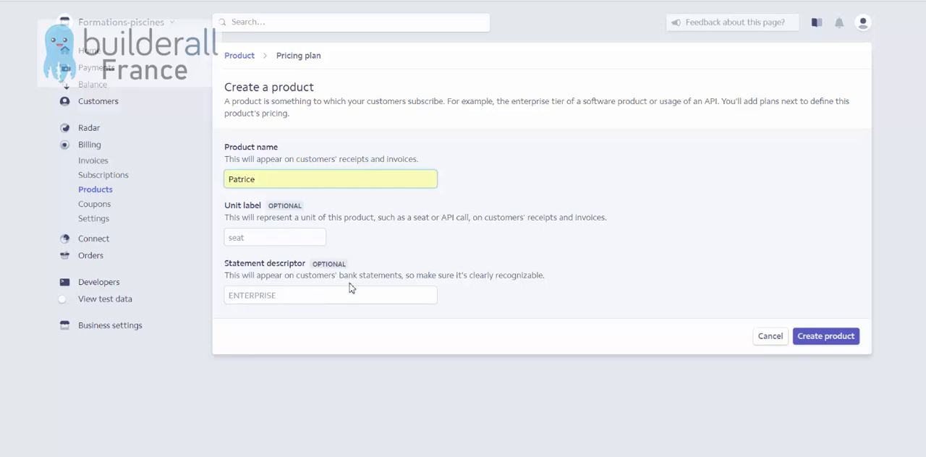
click(841, 344)
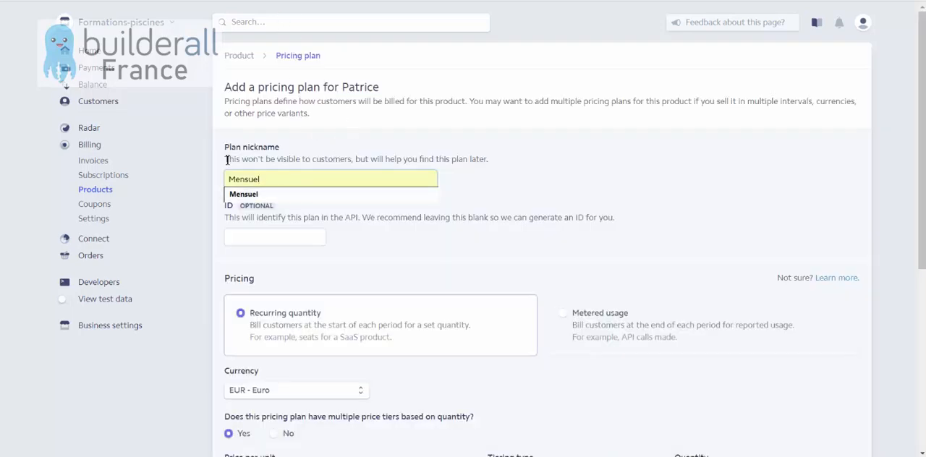
Set the pricing plan's nickname to Mensuel and leave its optional ID blank.
mouse_move(287, 181)
mouse_down()
mouse_move(217, 182)
mouse_move(281, 182)
mouse_up()
click(249, 168)
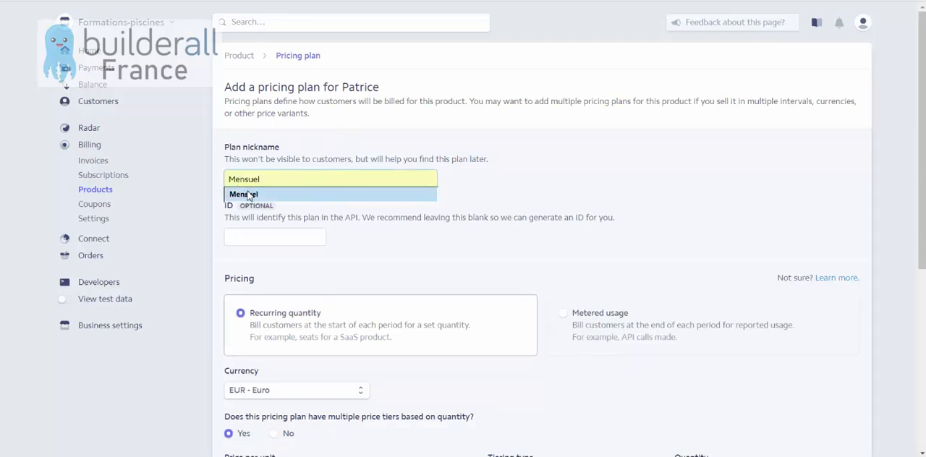
click(251, 194)
click(417, 220)
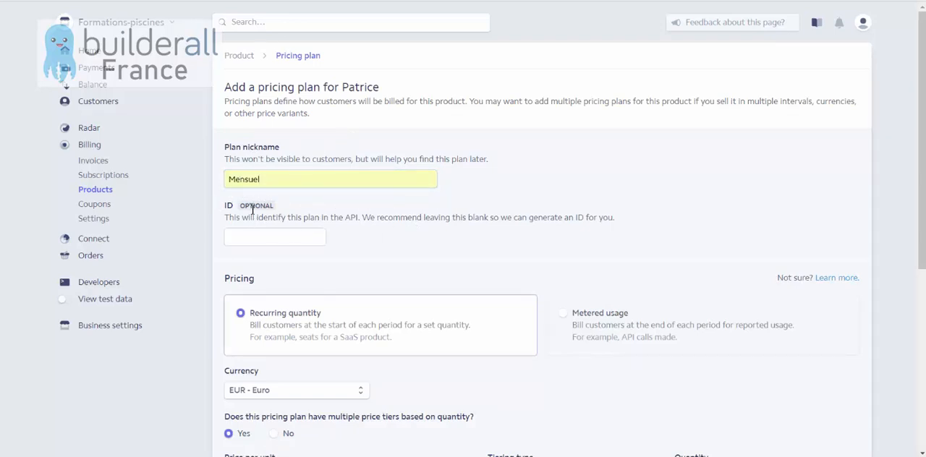
drag(269, 219, 469, 218)
click(408, 236)
Set the first price tier to €20.00 per unit with the tiering type "for the first" and an upper quantity of 5.
scroll(405, 209, down, 1)
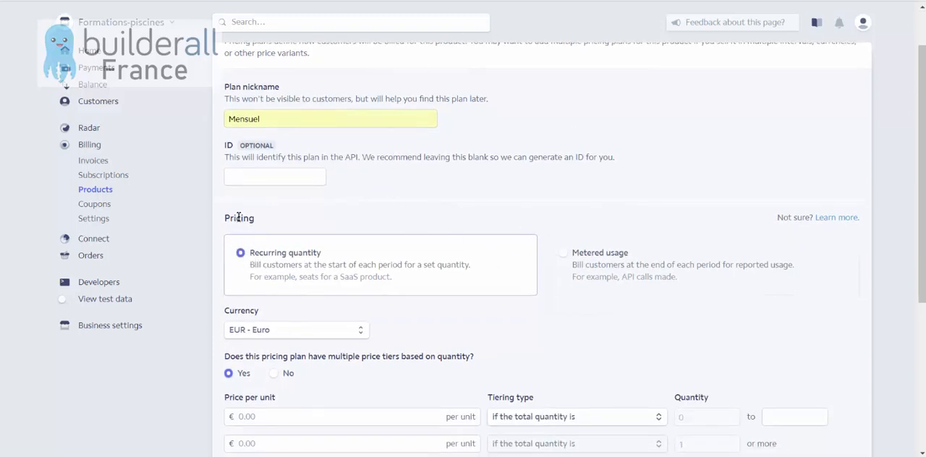
scroll(432, 264, down, 1)
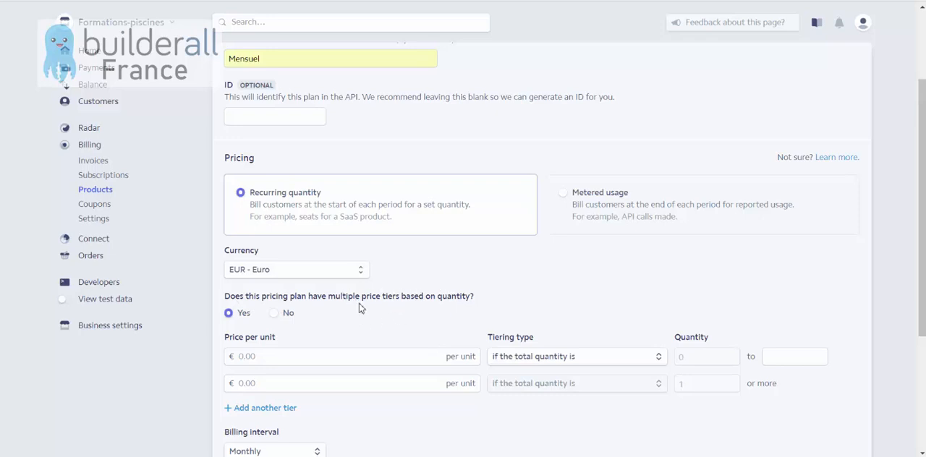
click(259, 353)
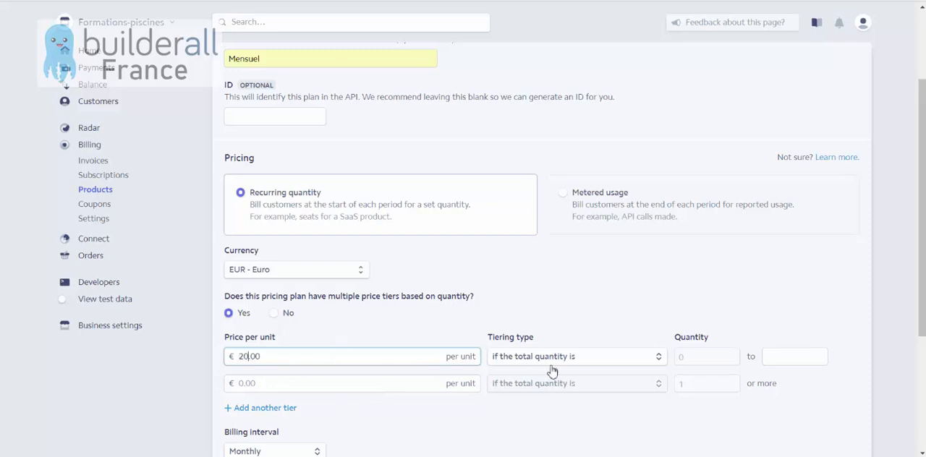
click(594, 358)
click(516, 368)
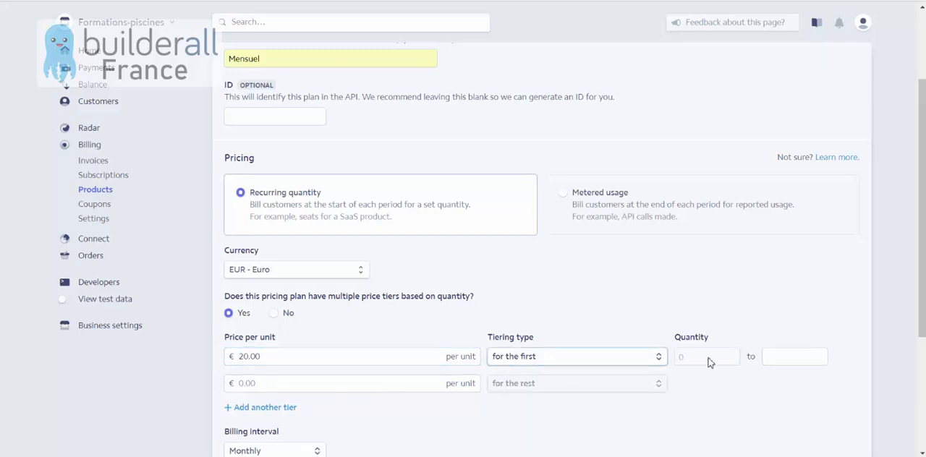
click(785, 358)
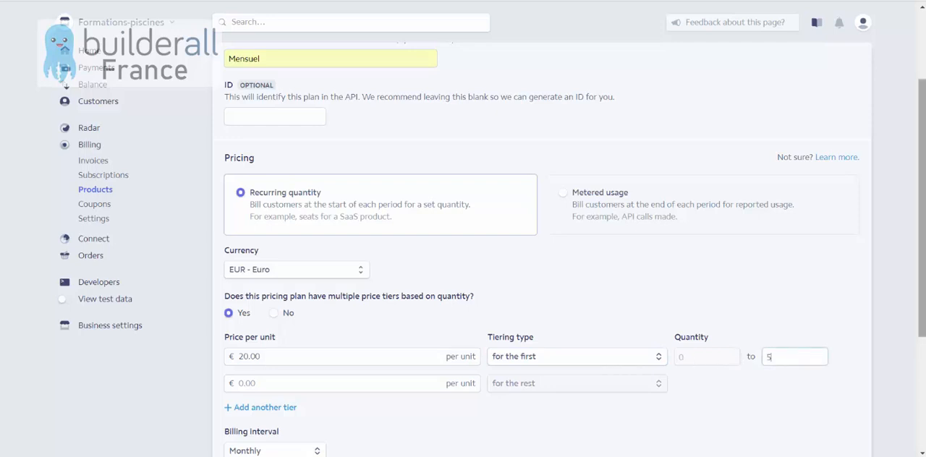
click(648, 304)
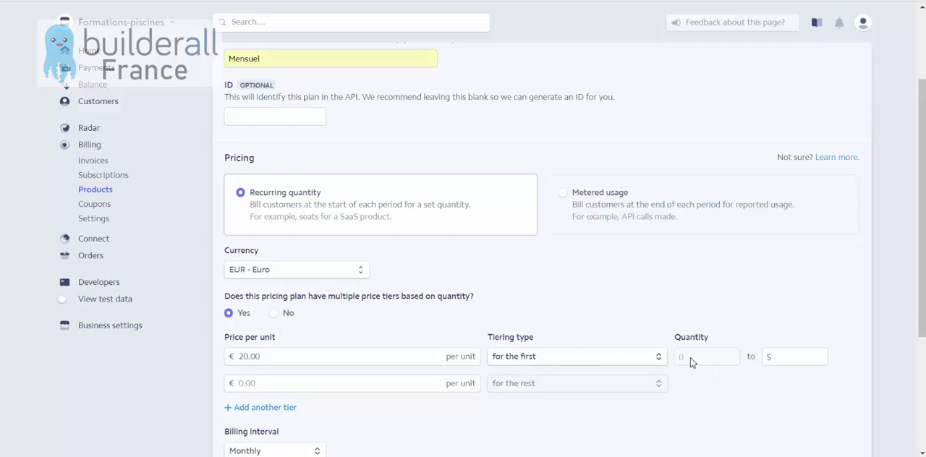
Set the second price tier, covering the rest, to €0.00 per unit.
click(775, 360)
drag(263, 358, 287, 358)
click(314, 338)
click(260, 384)
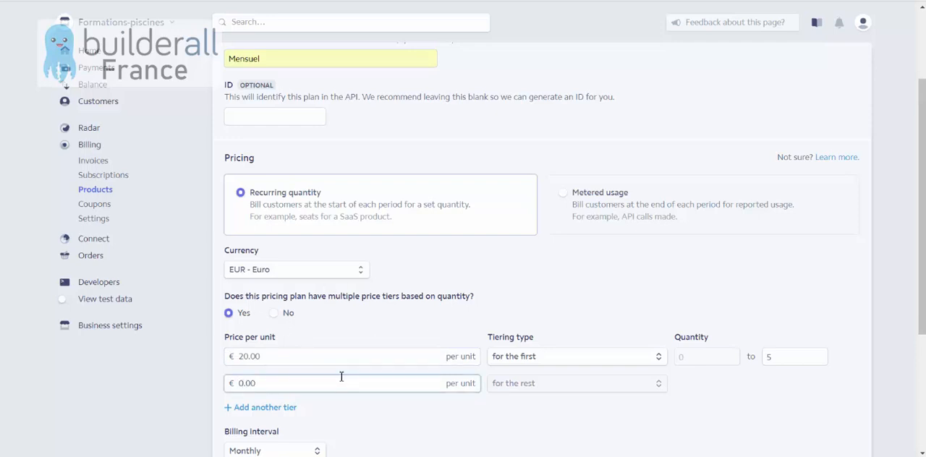
click(517, 404)
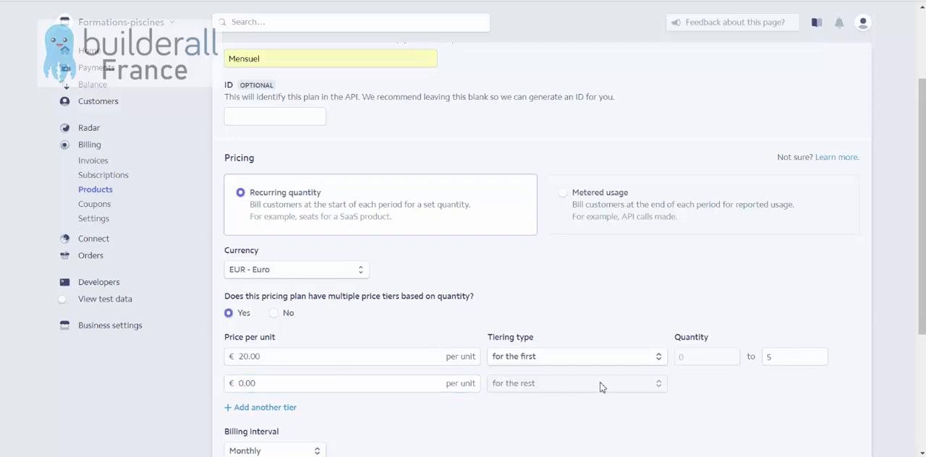
scroll(492, 388, down, 1)
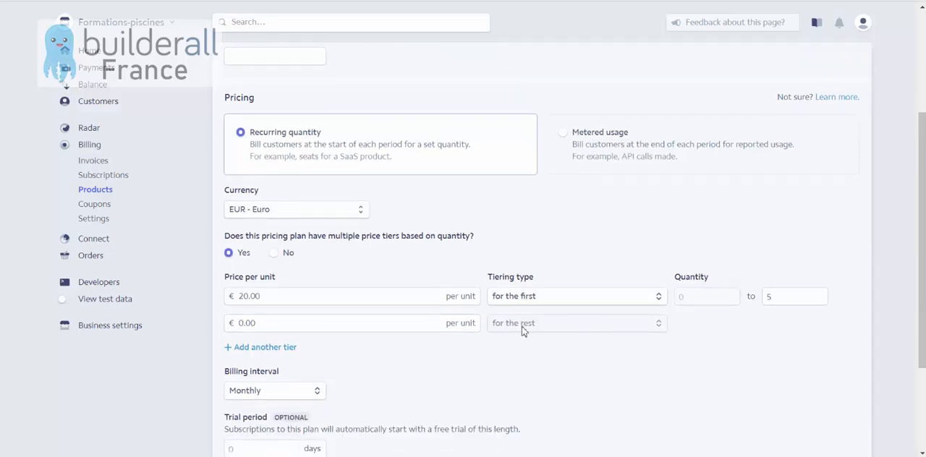
scroll(519, 327, down, 1)
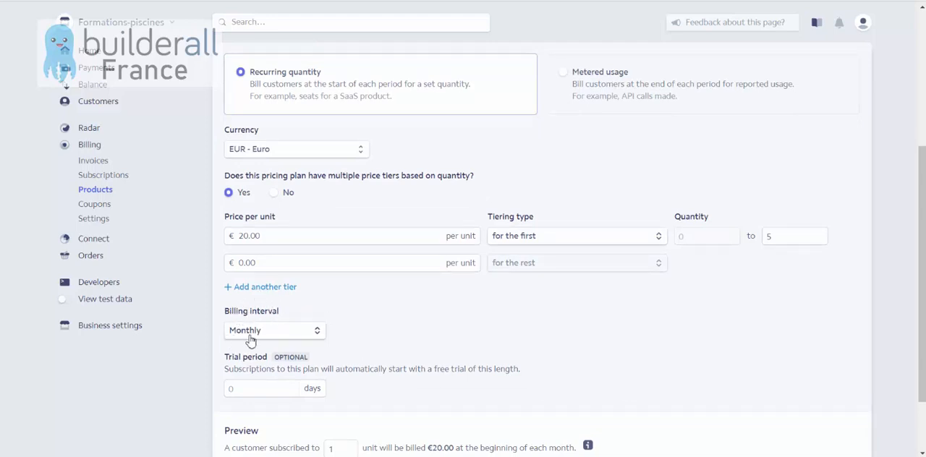
scroll(456, 318, down, 1)
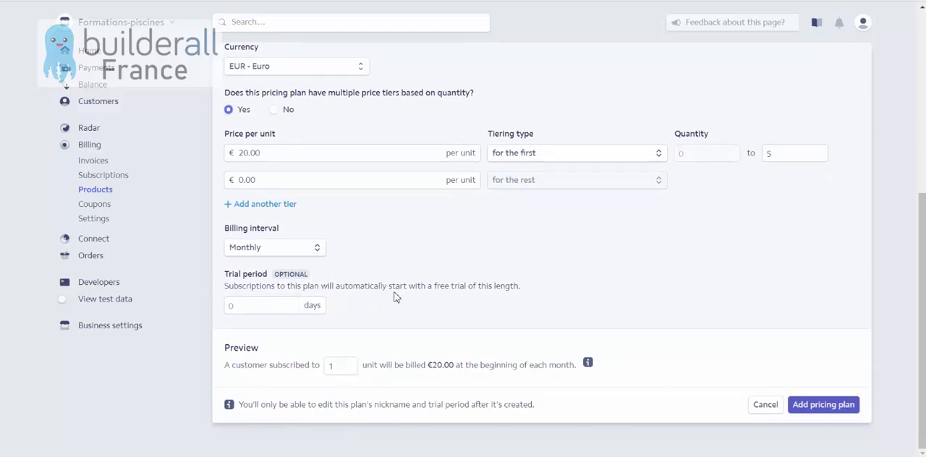
click(277, 310)
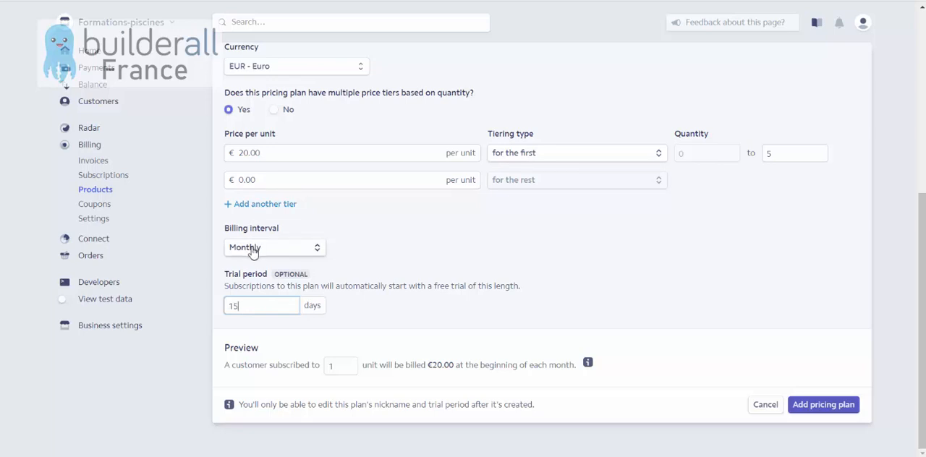
drag(251, 306, 211, 306)
click(384, 307)
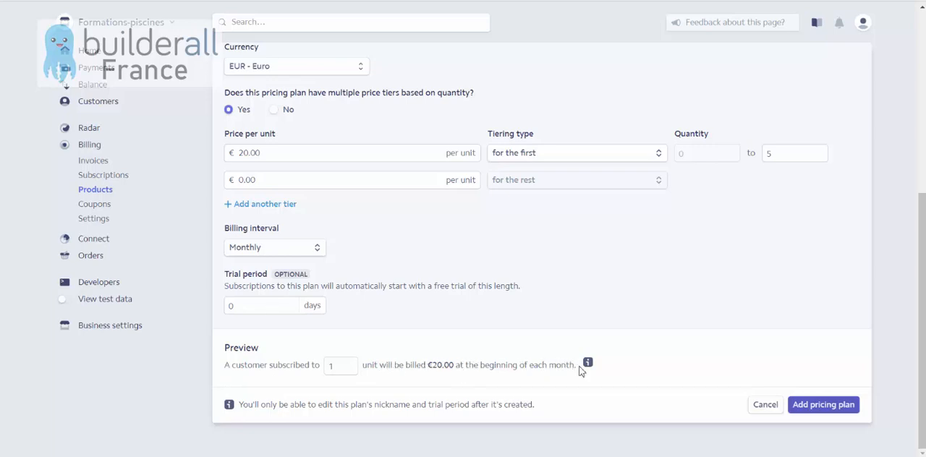
Add the configured monthly pricing plan to the product.
click(830, 408)
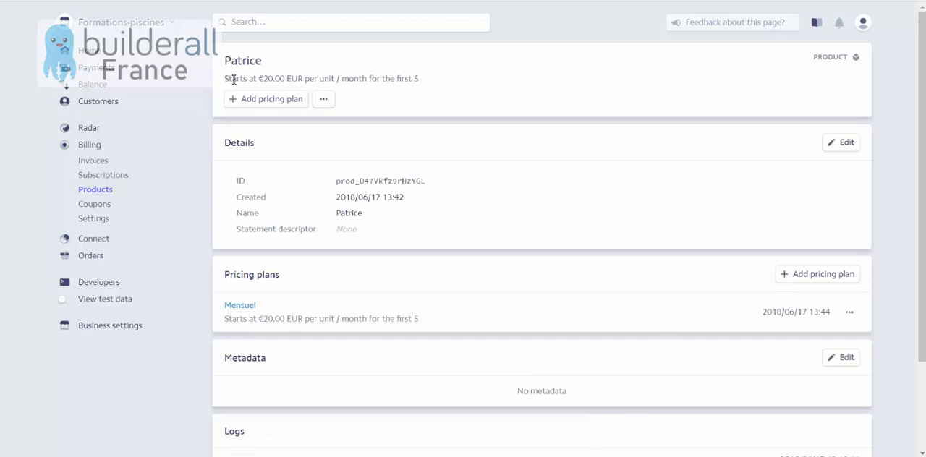
drag(225, 64, 265, 66)
click(270, 82)
Copy the complete product ID from the product's details.
drag(338, 181, 418, 181)
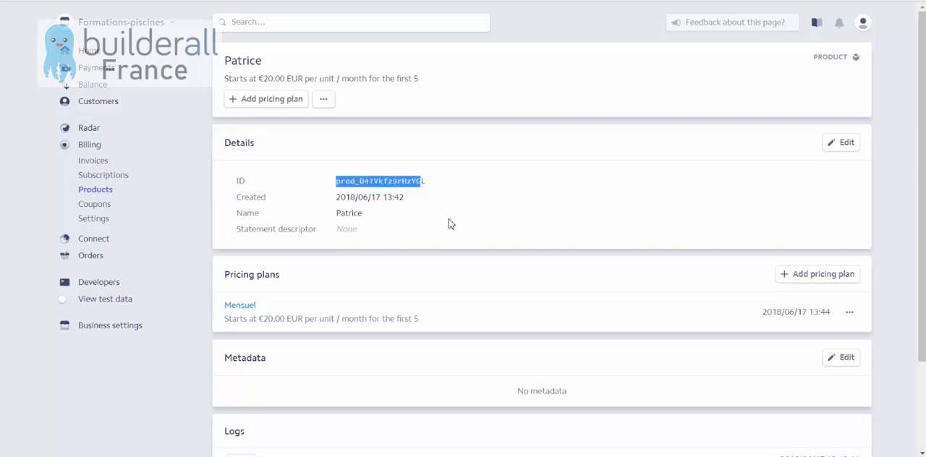
click(424, 184)
drag(424, 184, 342, 184)
right_click(338, 185)
click(381, 192)
Open Notepad (Bloc-notes), paste the copied product ID into the blank document, and minimize the window.
key(super)
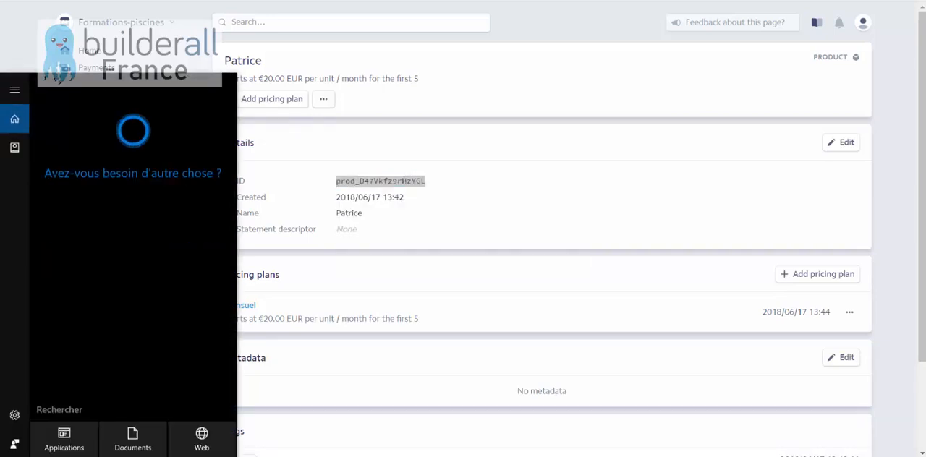
text(notepas)
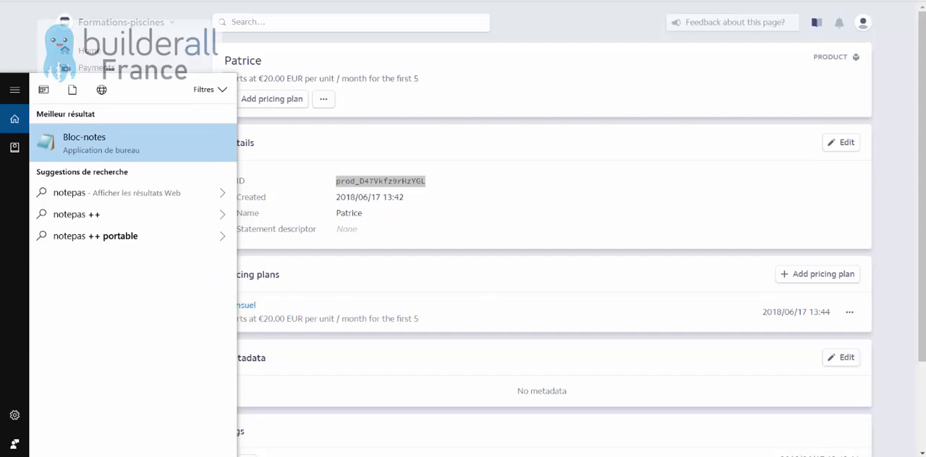
key(Return)
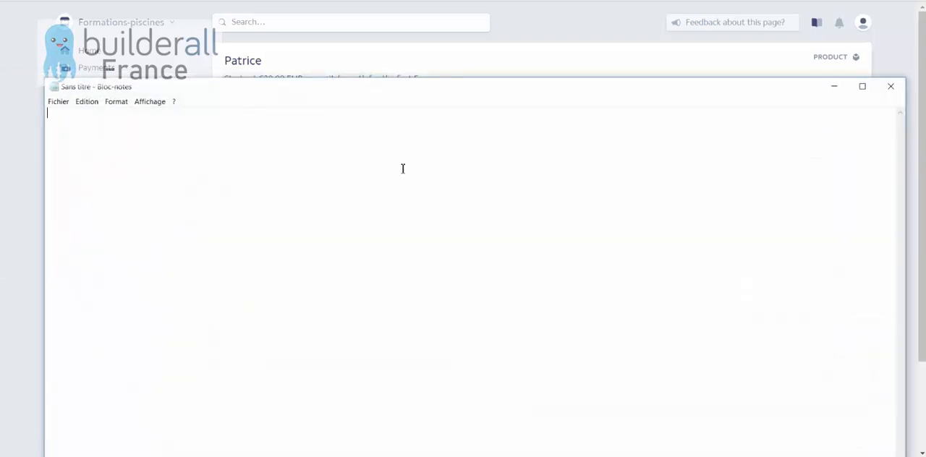
key(ctrl+v)
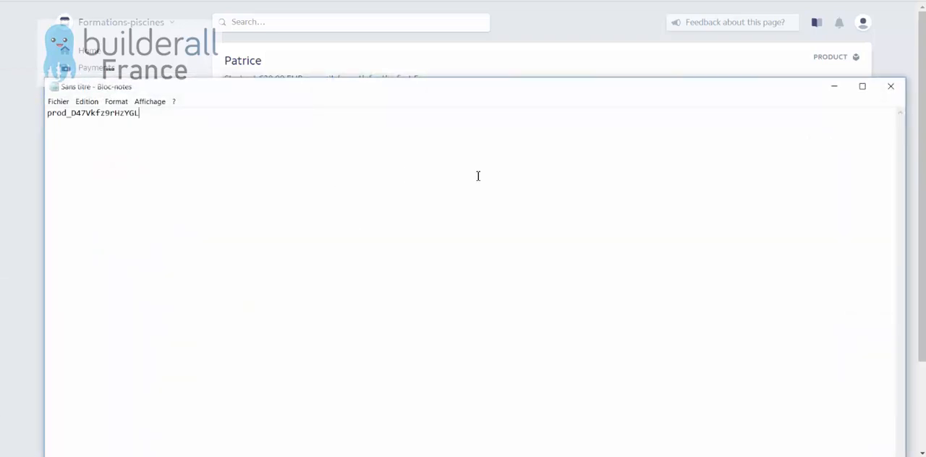
click(836, 87)
scroll(358, 201, down, 1)
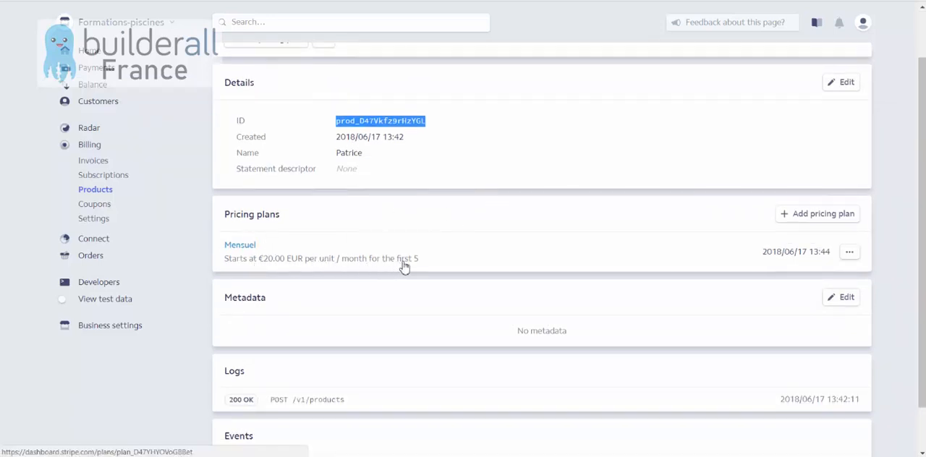
scroll(650, 249, down, 1)
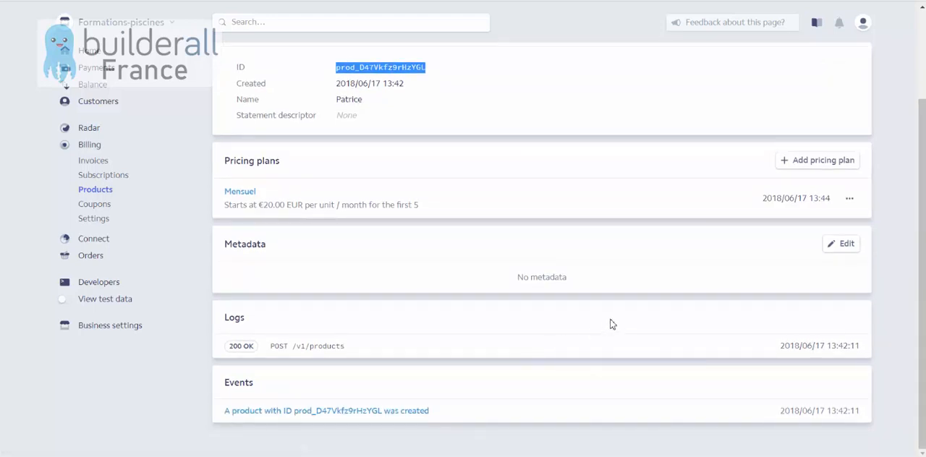
scroll(608, 312, up, 2)
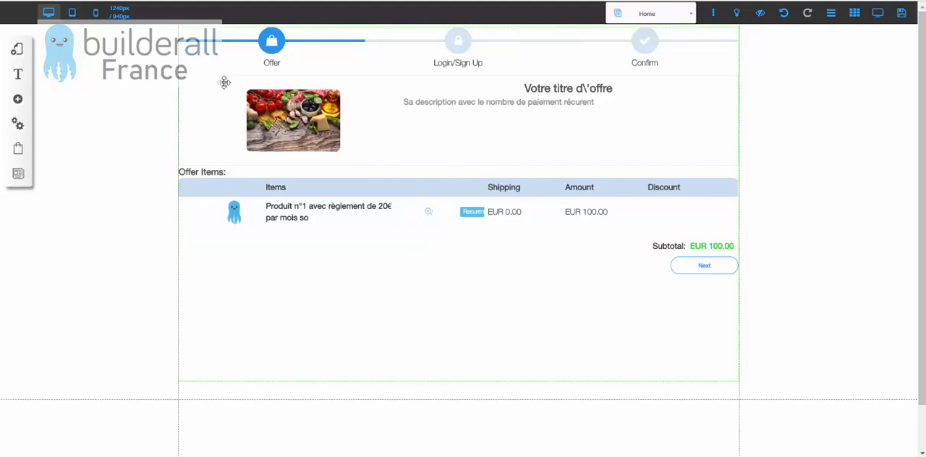
In the Builderall site editor, set the app language to fr_FR and save the setting.
click(20, 57)
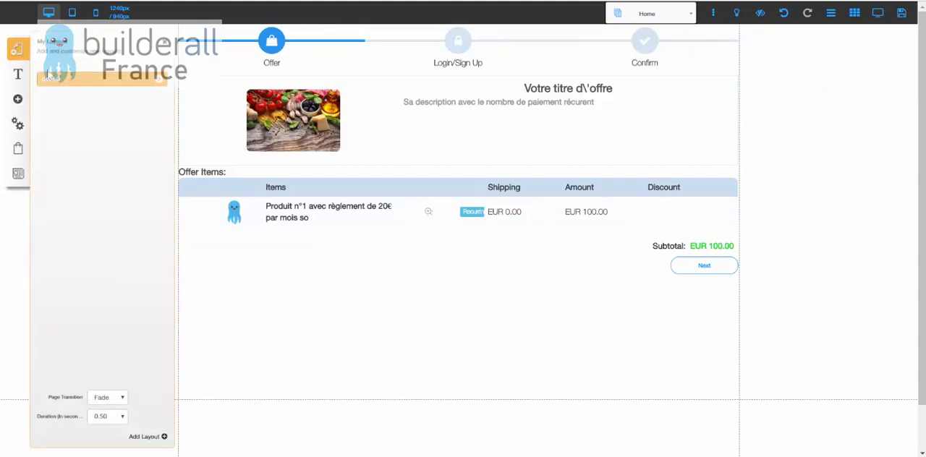
click(17, 55)
click(19, 129)
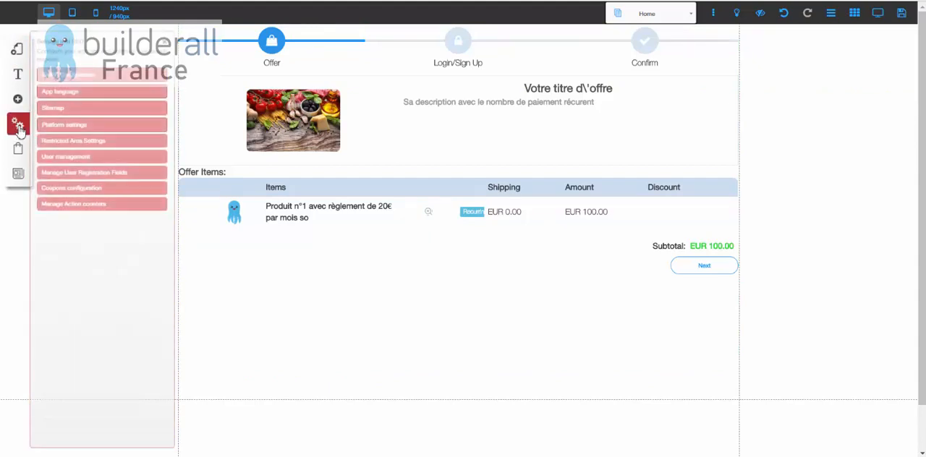
click(56, 94)
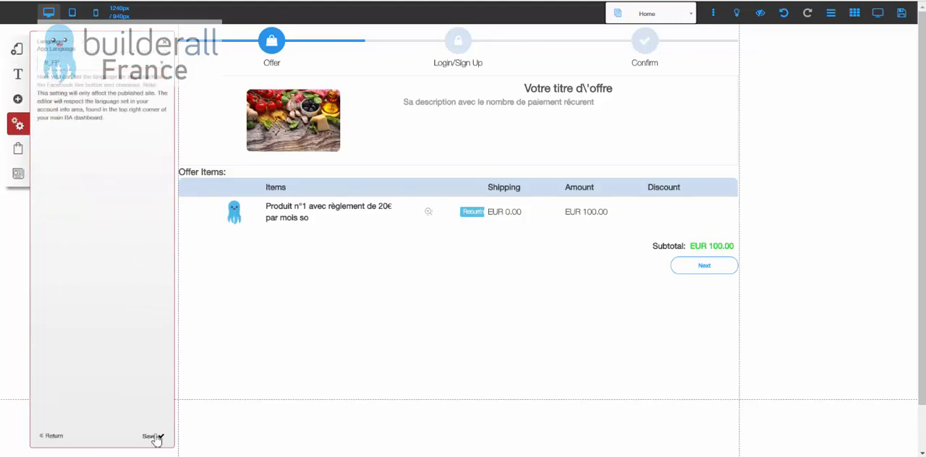
click(102, 66)
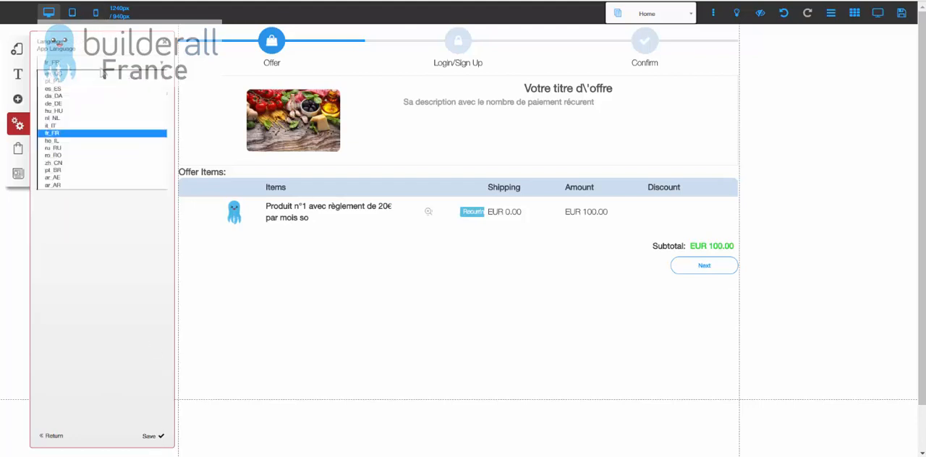
click(74, 76)
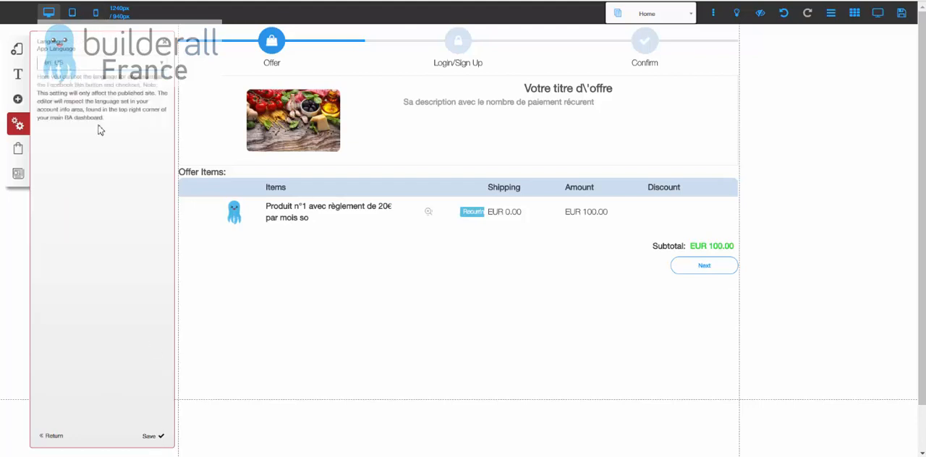
click(85, 65)
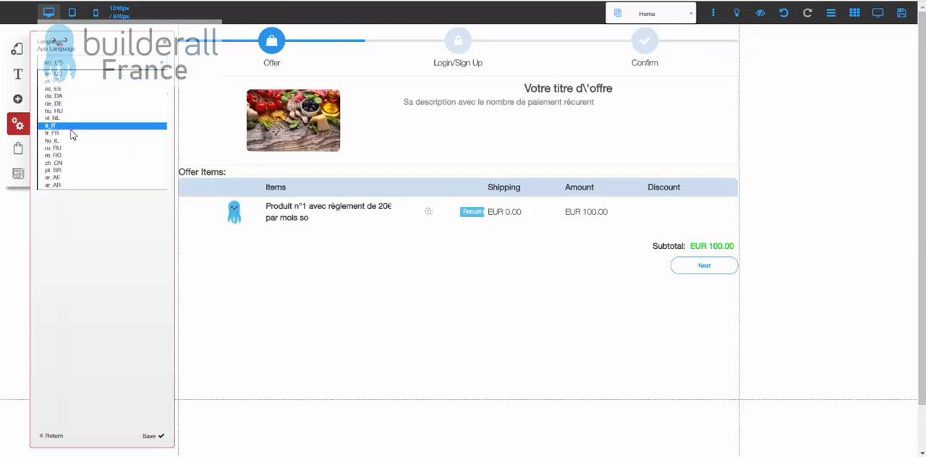
click(71, 132)
click(152, 436)
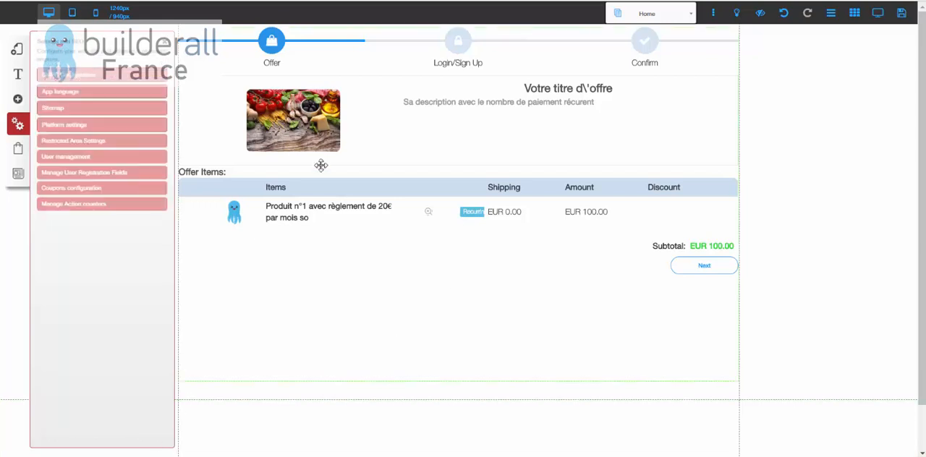
Open the offer "Votre titre d'offre" for editing from the offer manager.
click(164, 44)
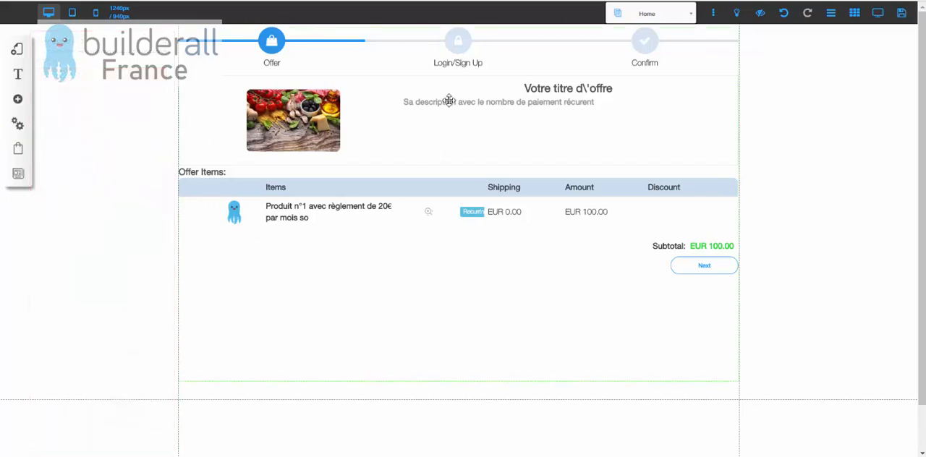
click(341, 153)
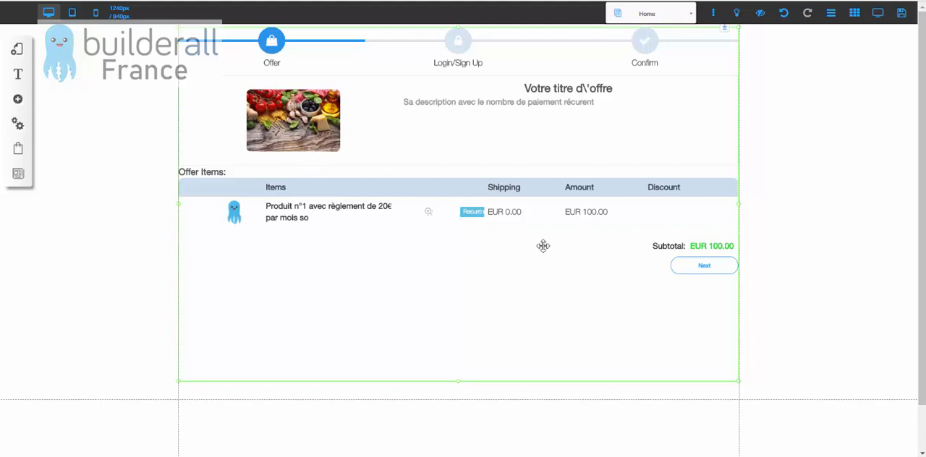
click(18, 154)
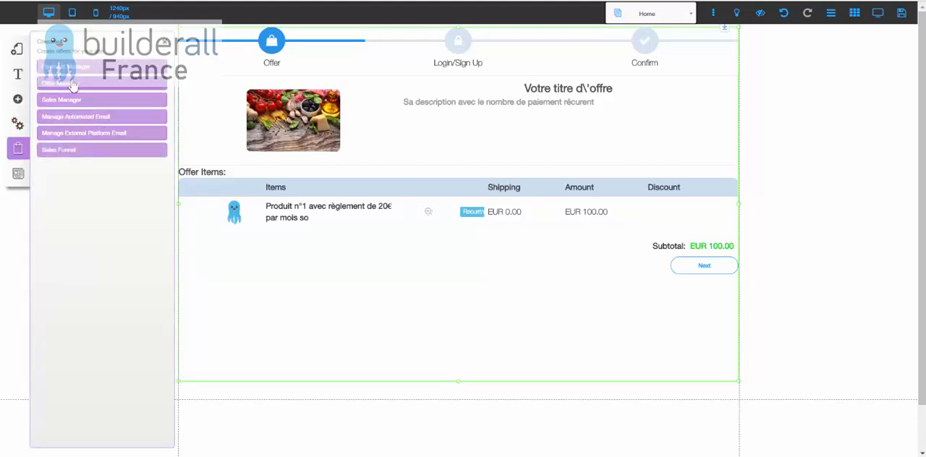
click(72, 88)
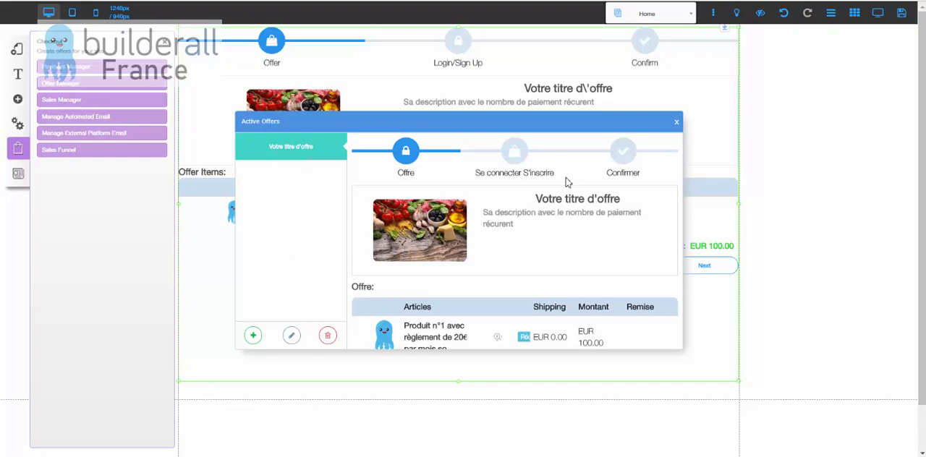
click(291, 336)
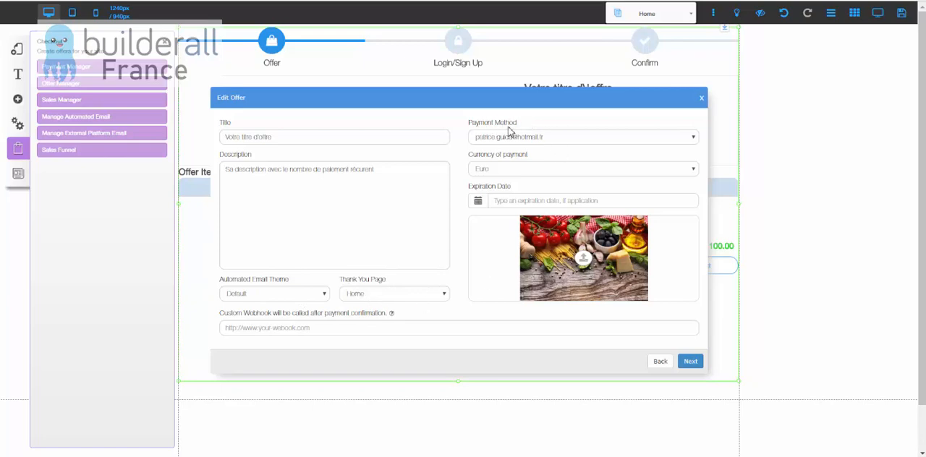
Choose the Stripe account as the offer's payment method, leave the expiration date empty, and continue to the offer items.
click(544, 139)
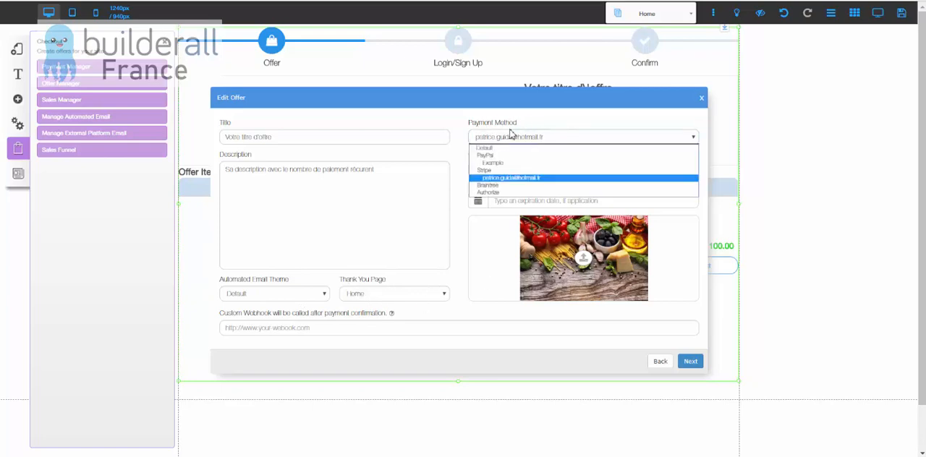
click(510, 179)
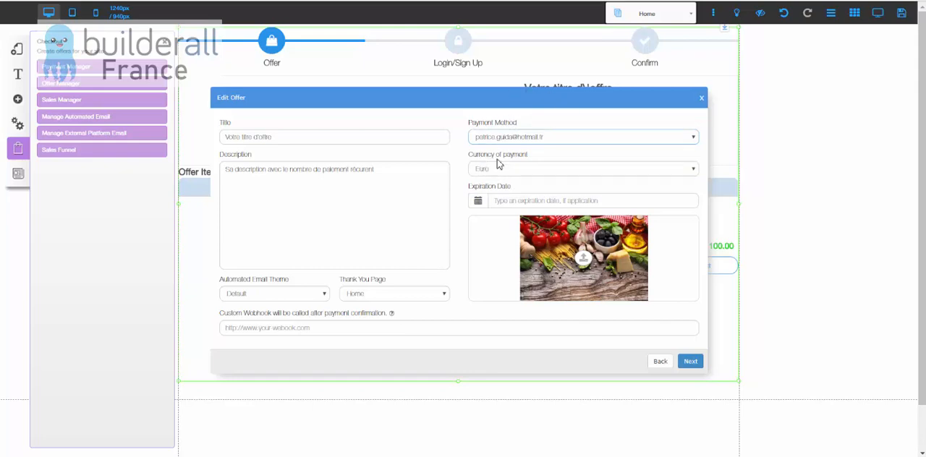
click(496, 201)
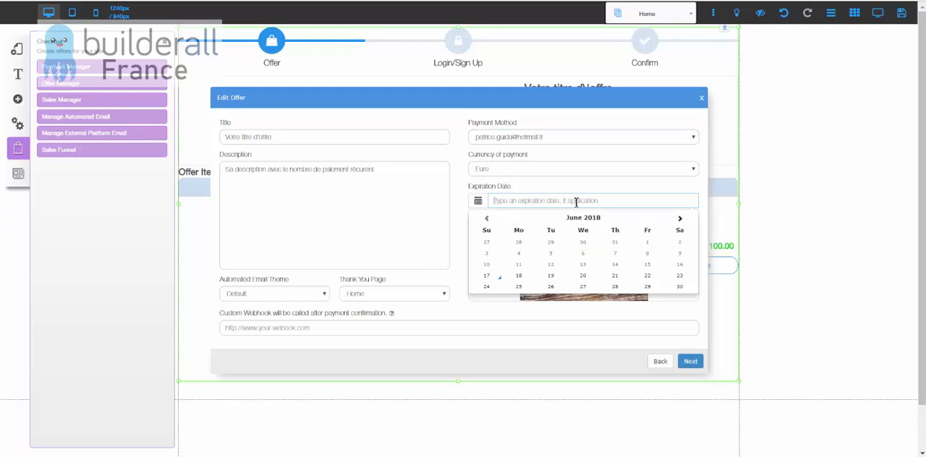
click(507, 188)
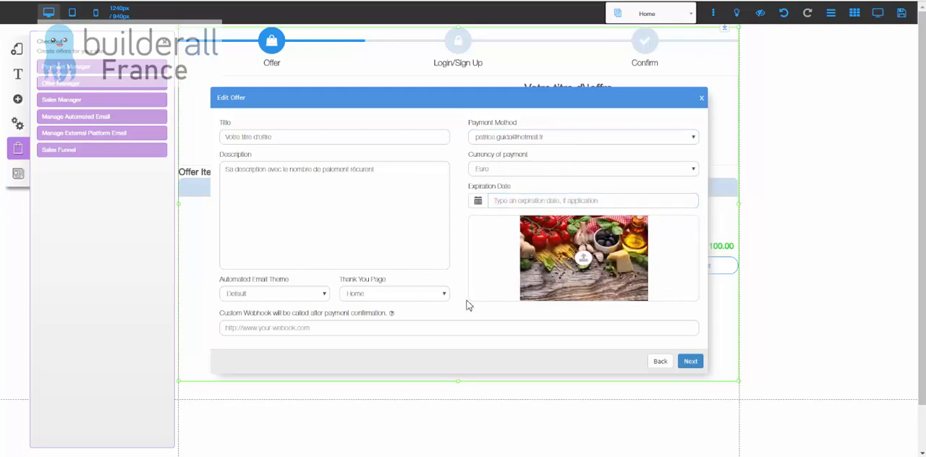
click(691, 361)
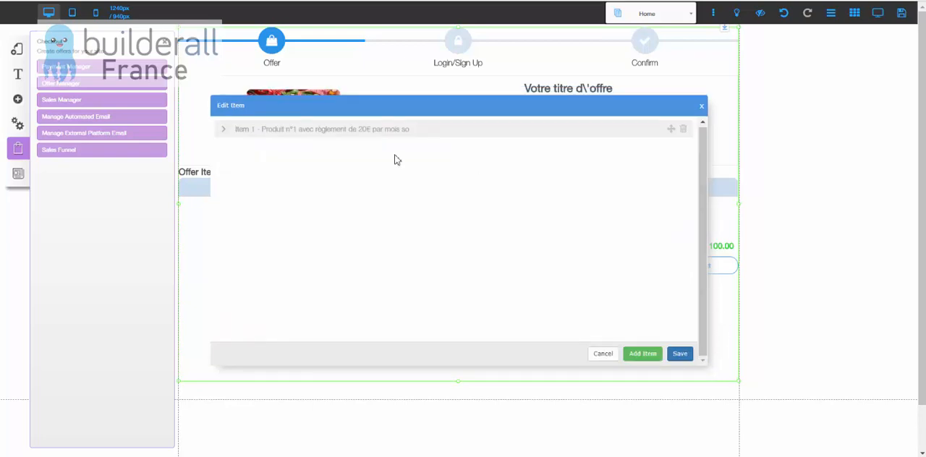
Complete the name of item 1 as "Produit n°1 avec règlement de 20€ par mois sous 5 mois".
click(223, 130)
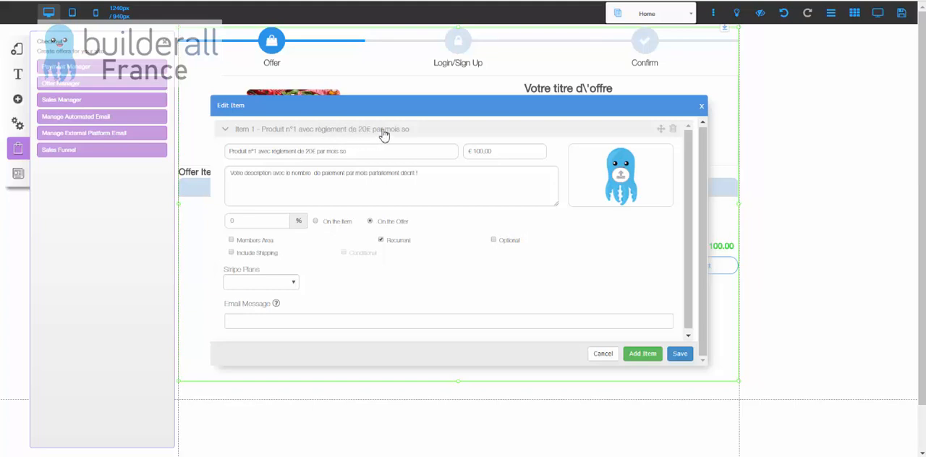
click(345, 152)
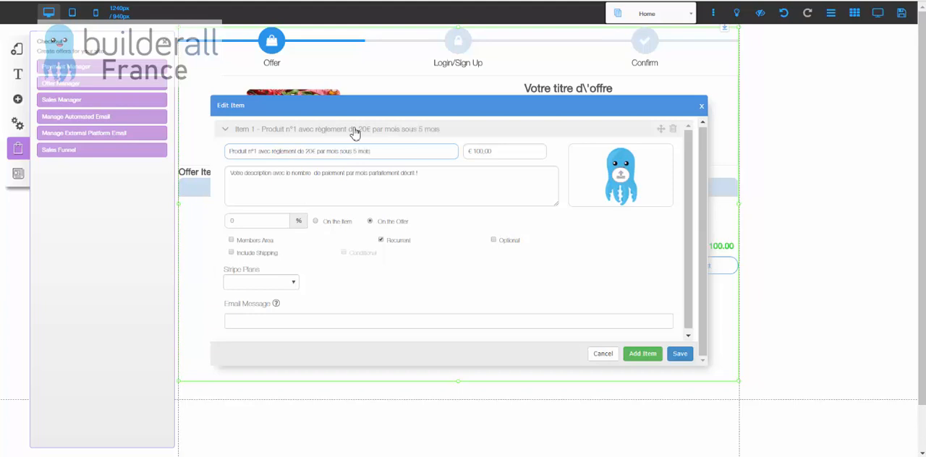
click(428, 188)
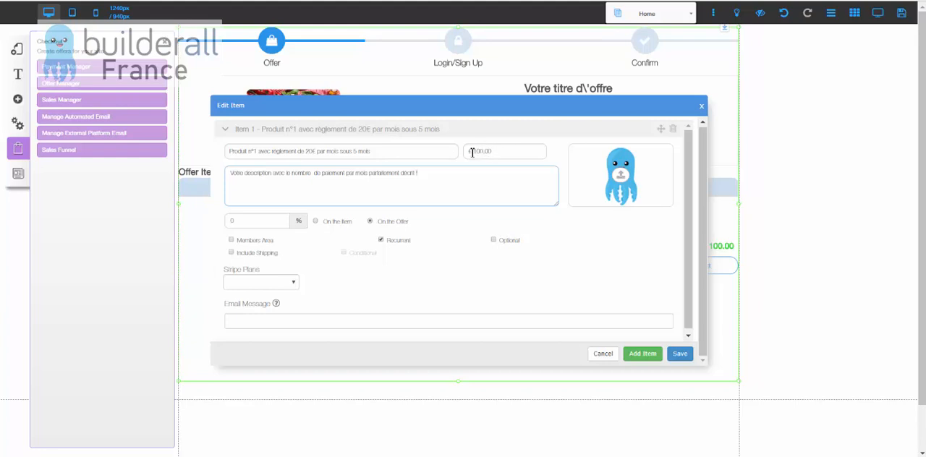
drag(231, 173, 328, 169)
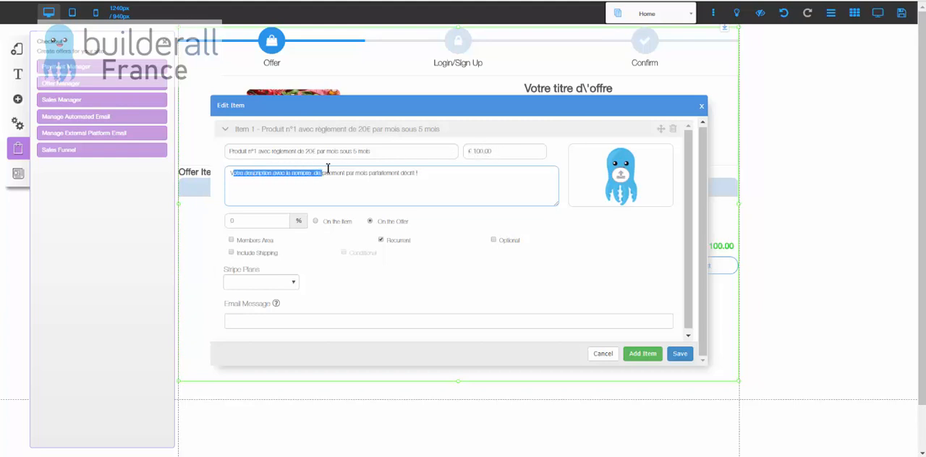
click(330, 185)
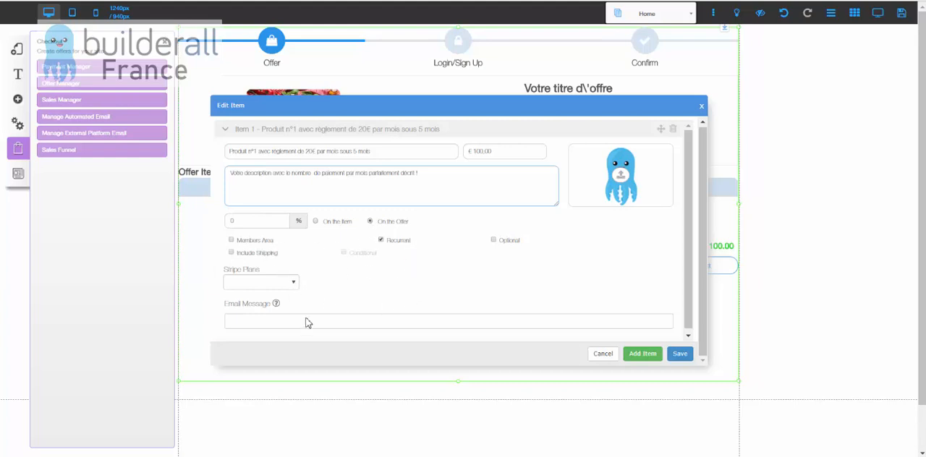
Toggle the item's Recurrent option off and on, and compare the available Stripe plans with the product ID noted in Notepad (Bloc-notes).
click(381, 241)
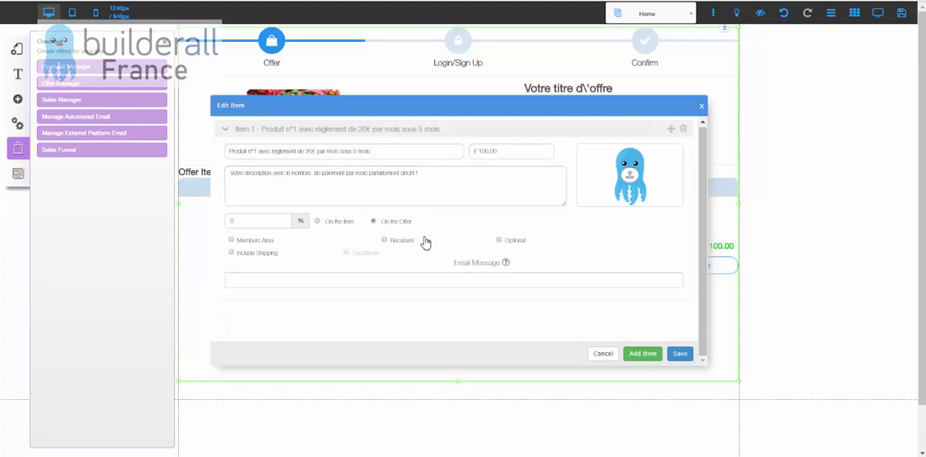
click(382, 241)
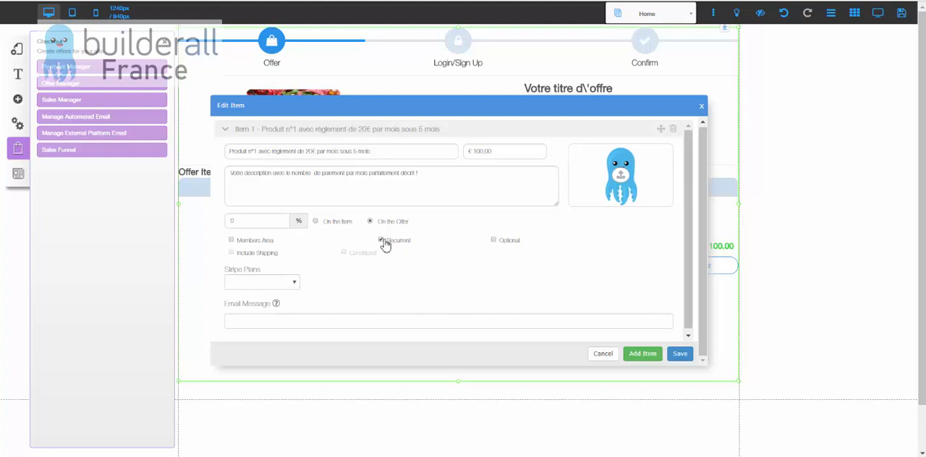
click(296, 285)
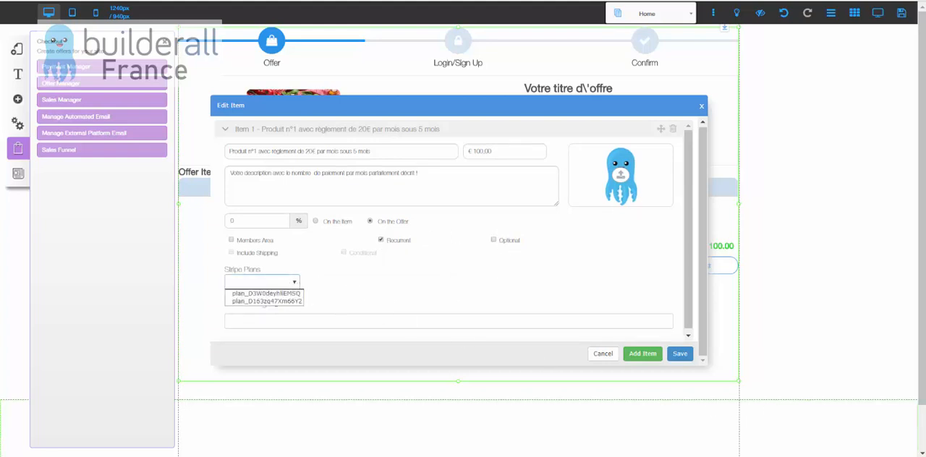
key(alt+Tab)
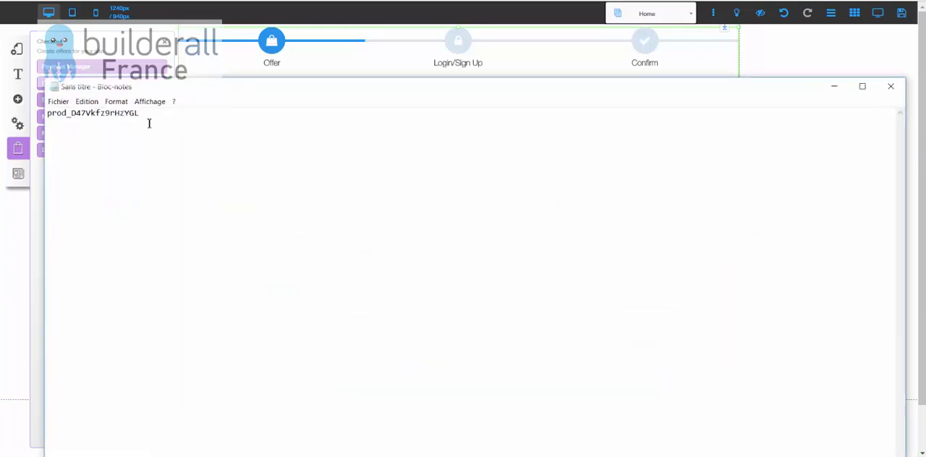
drag(140, 114, 58, 114)
click(838, 87)
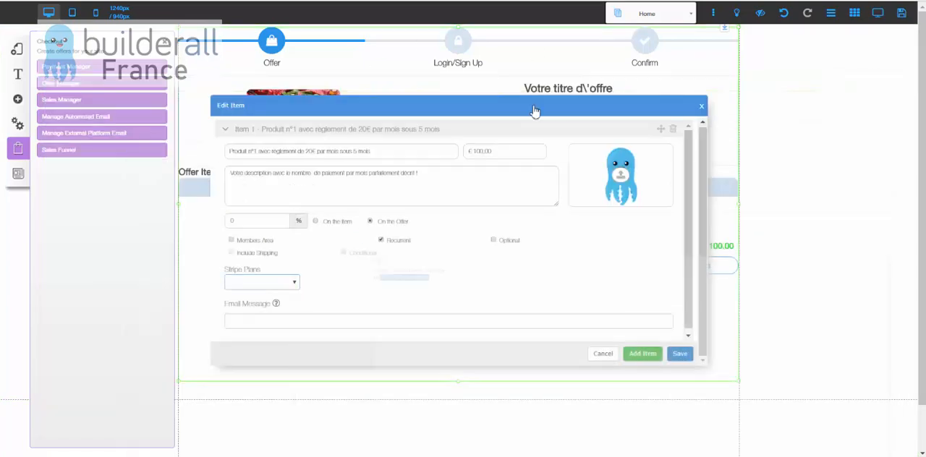
click(279, 285)
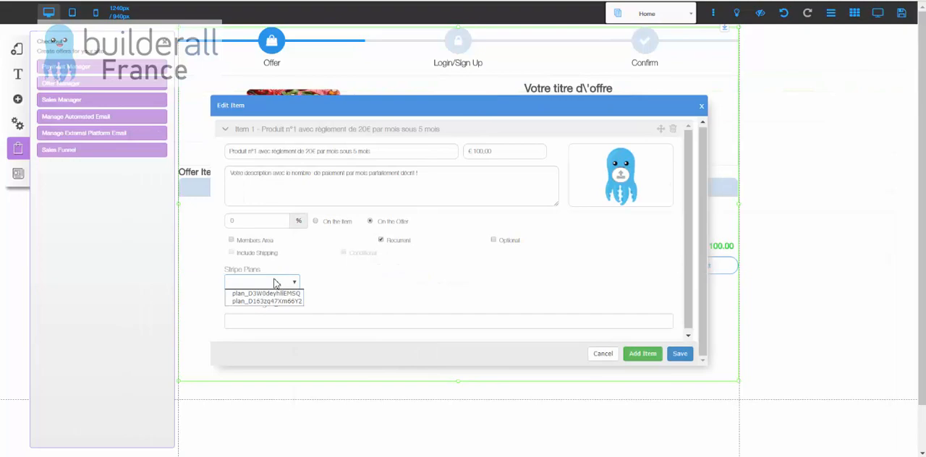
click(345, 280)
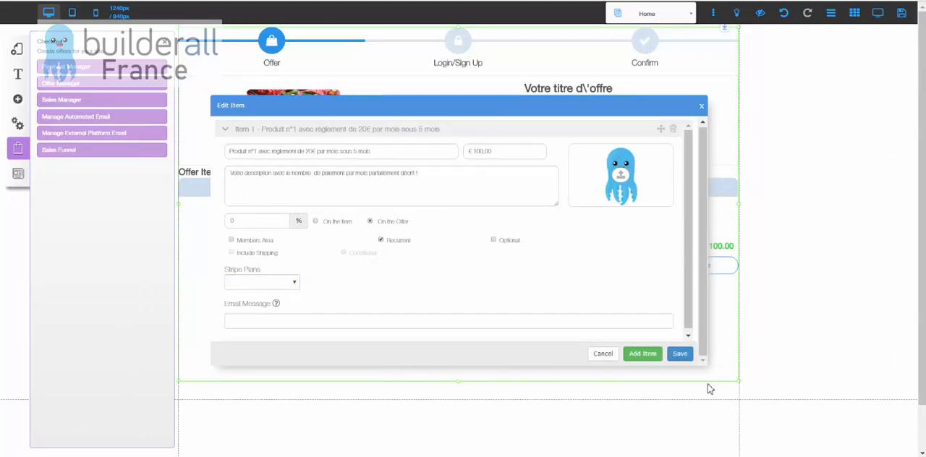
Save the edited offer item and close the active offers window.
click(680, 354)
click(499, 316)
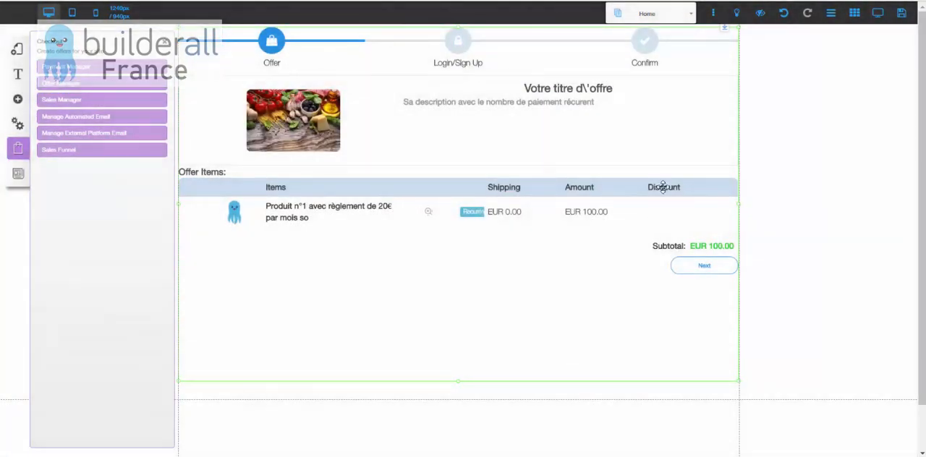
double_click(581, 127)
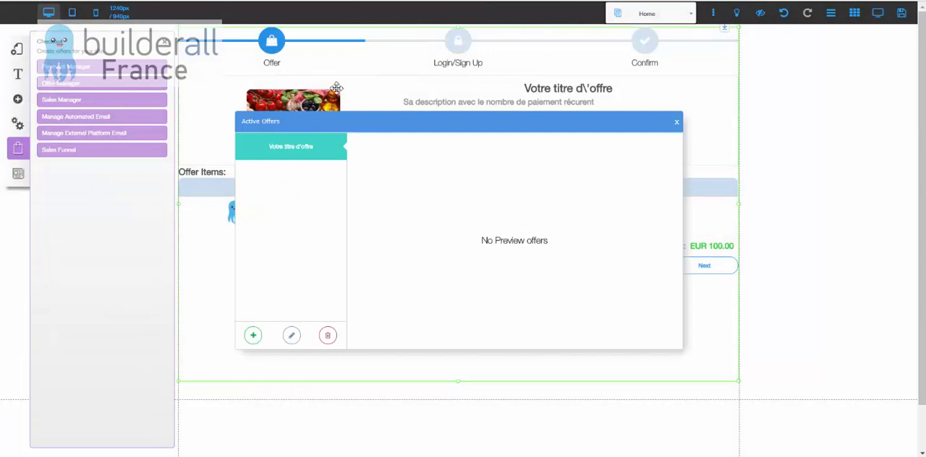
click(677, 125)
Cancel the attempted page reload and save the site's pending style and settings changes.
key(F5)
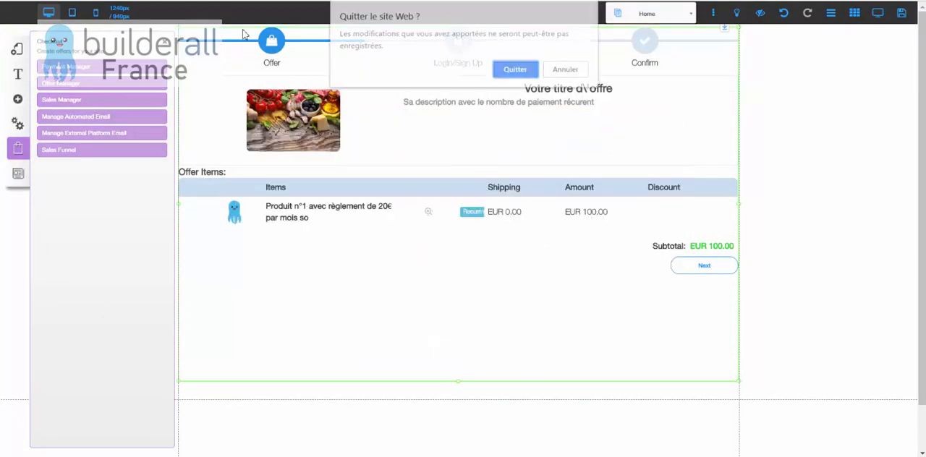
click(566, 69)
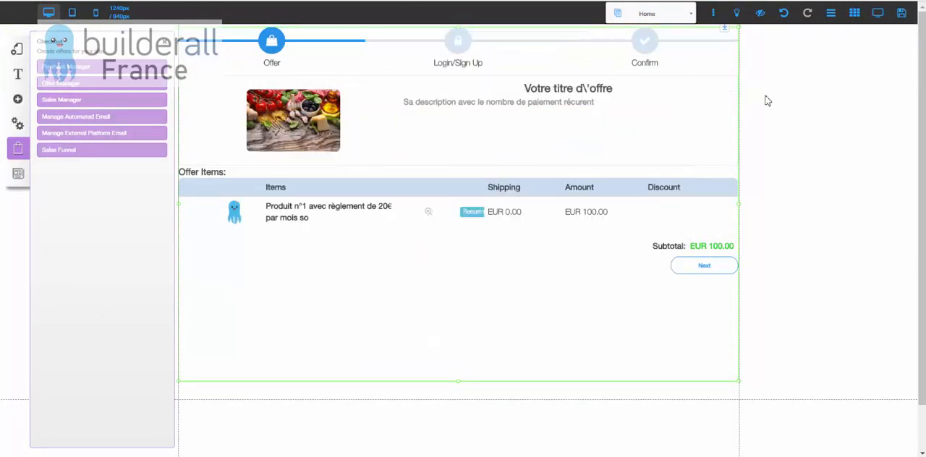
click(903, 15)
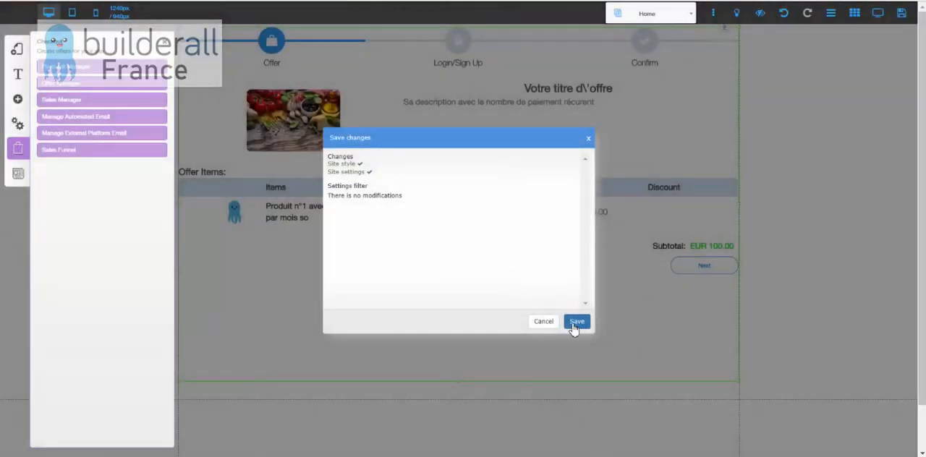
click(575, 324)
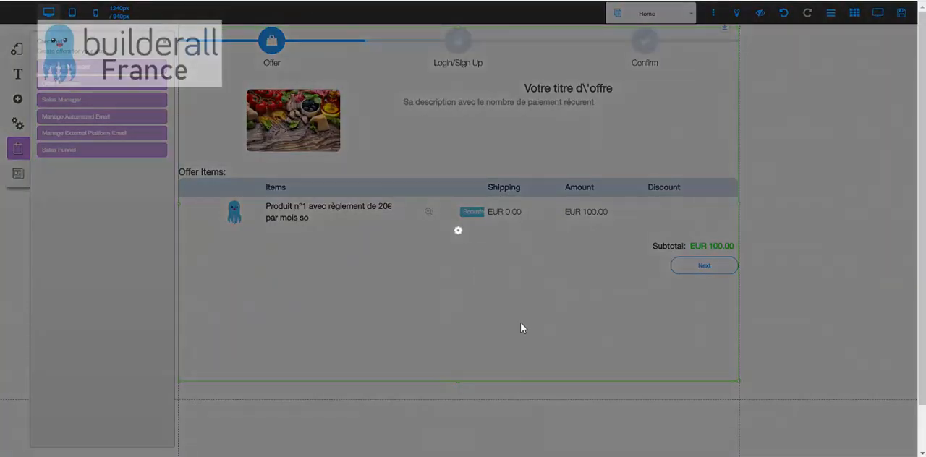
click(519, 208)
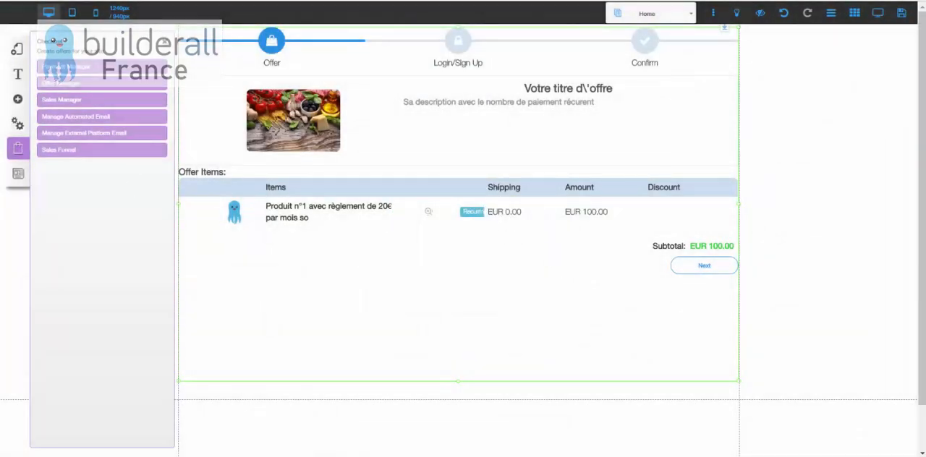
Close the editor and reopen the paiementrecurrentstripe site for editing from the list of Pixel Parfait sites.
key(ctrl+w)
click(533, 90)
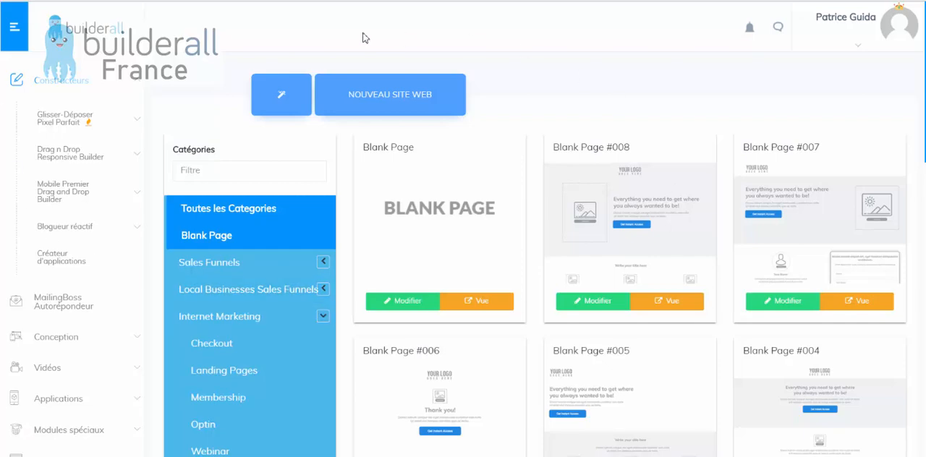
click(72, 121)
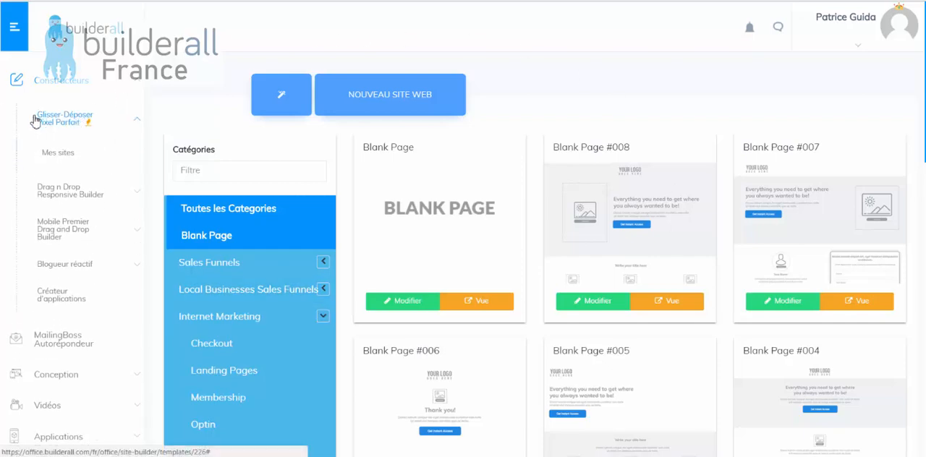
click(58, 155)
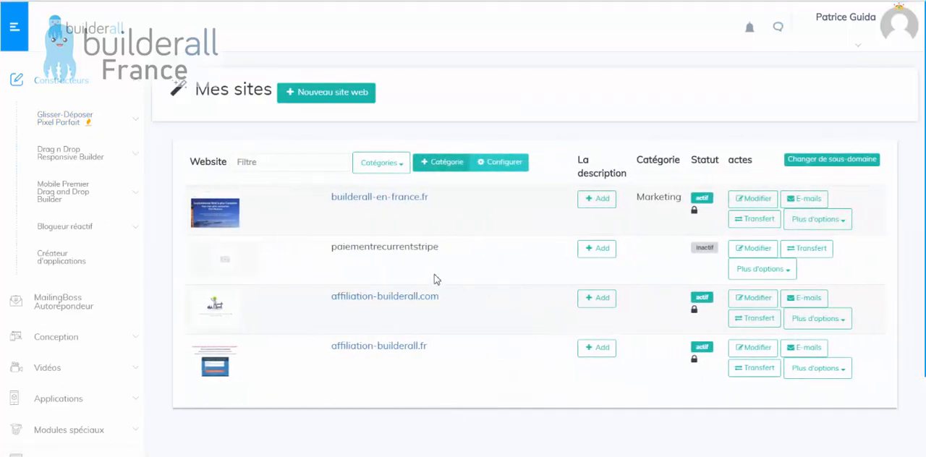
double_click(352, 248)
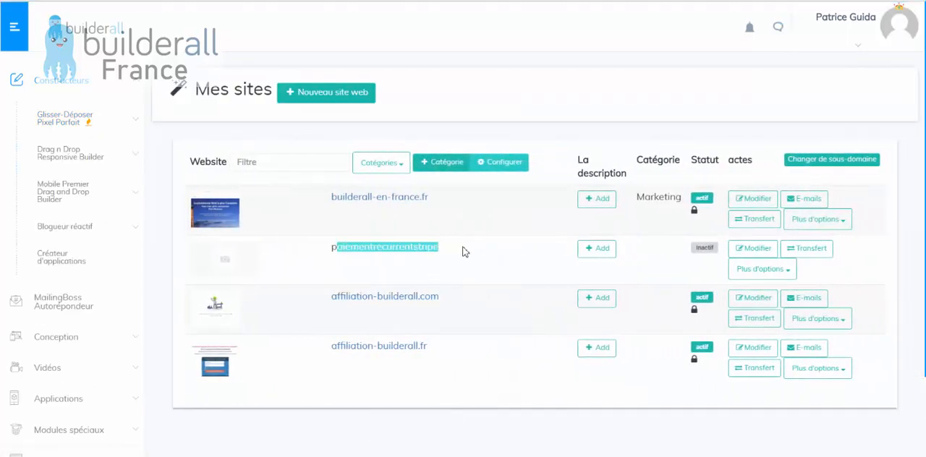
click(752, 248)
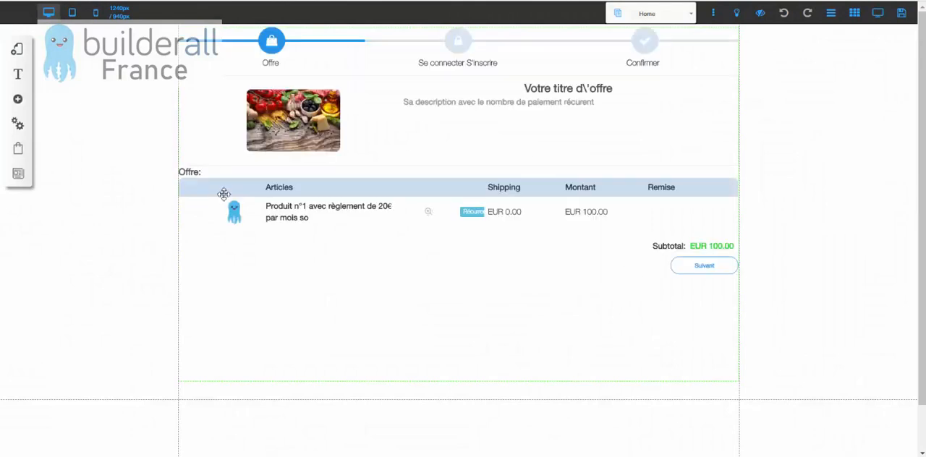
Open the active offer "Votre titre d'offre" for editing and expand Article 1 in its item list.
click(19, 156)
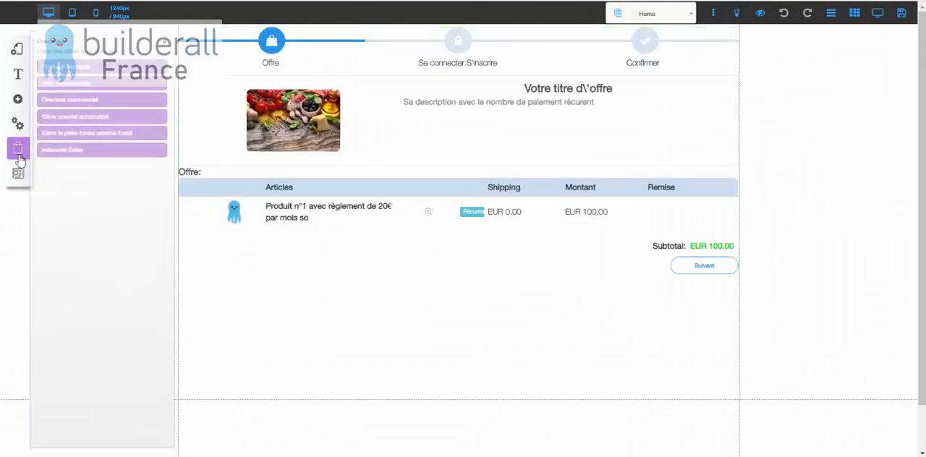
click(81, 86)
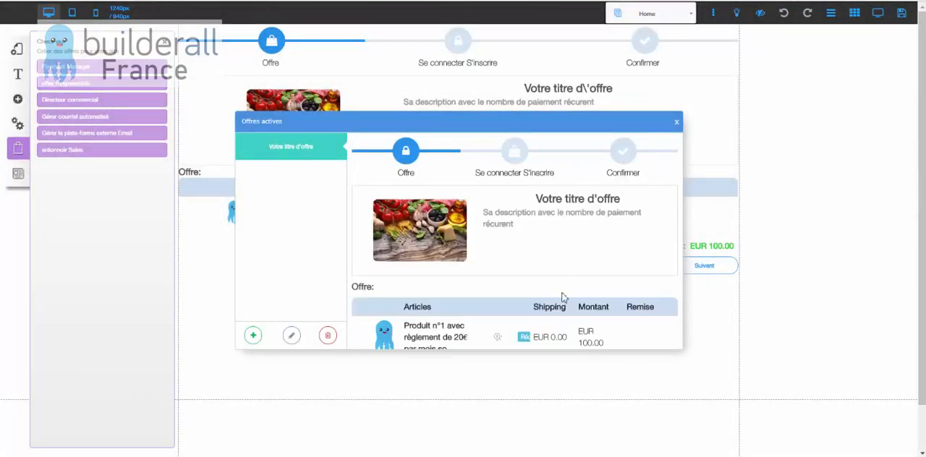
click(292, 335)
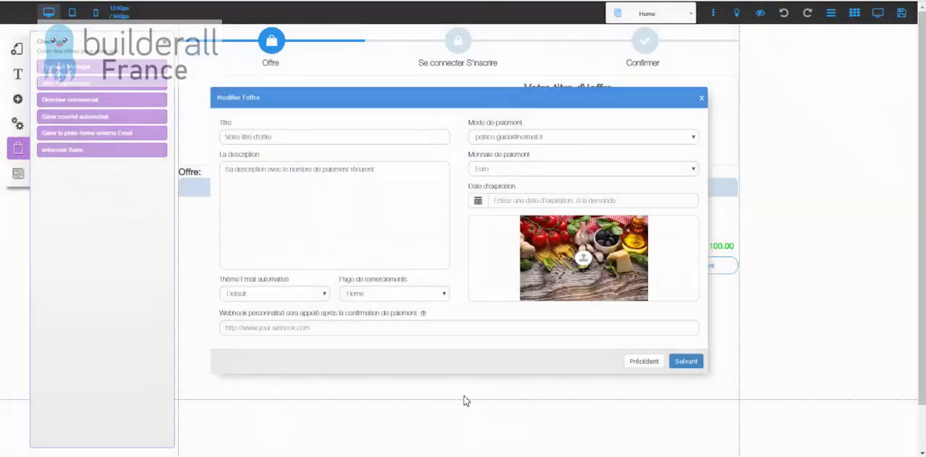
click(684, 361)
click(223, 131)
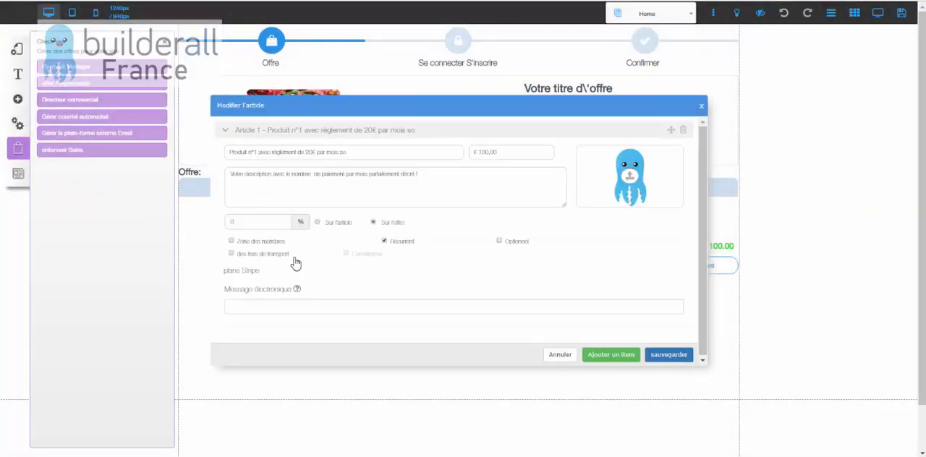
Assign the Stripe plan beginning with plan_D47YHY to Article 1 and compare it with the product ID noted in Notepad (Bloc-notes).
click(293, 281)
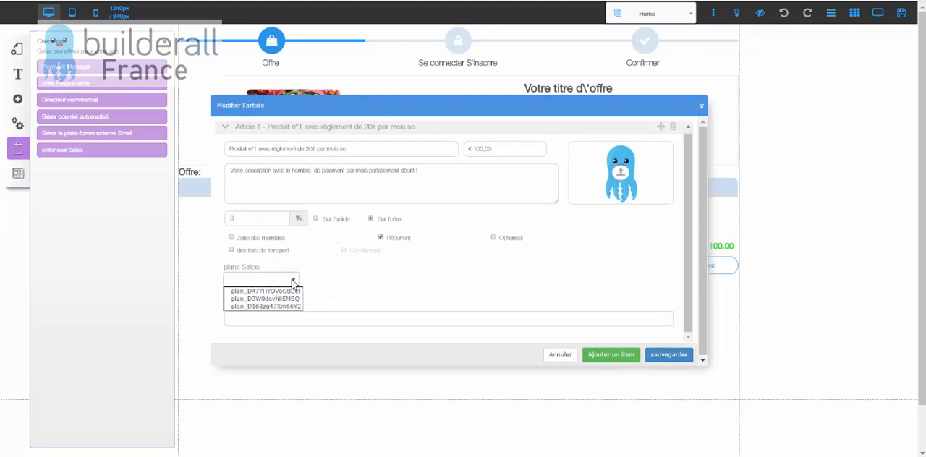
click(256, 293)
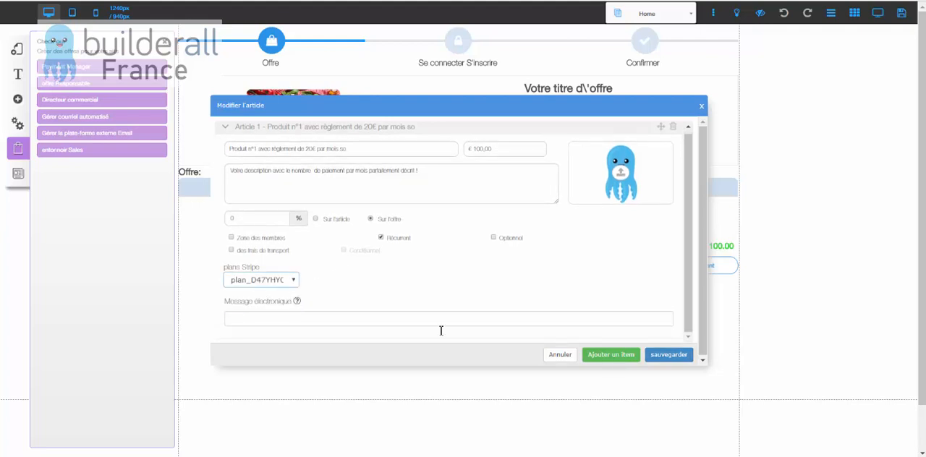
click(749, 456)
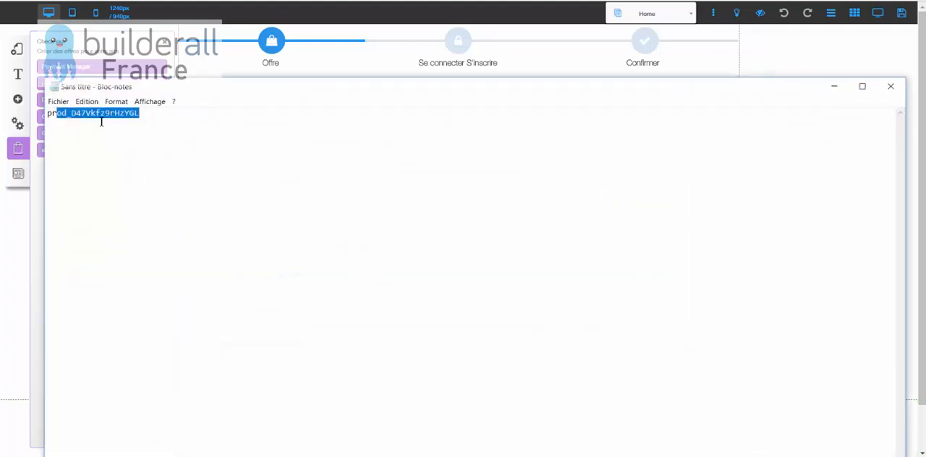
click(71, 118)
drag(73, 113, 91, 113)
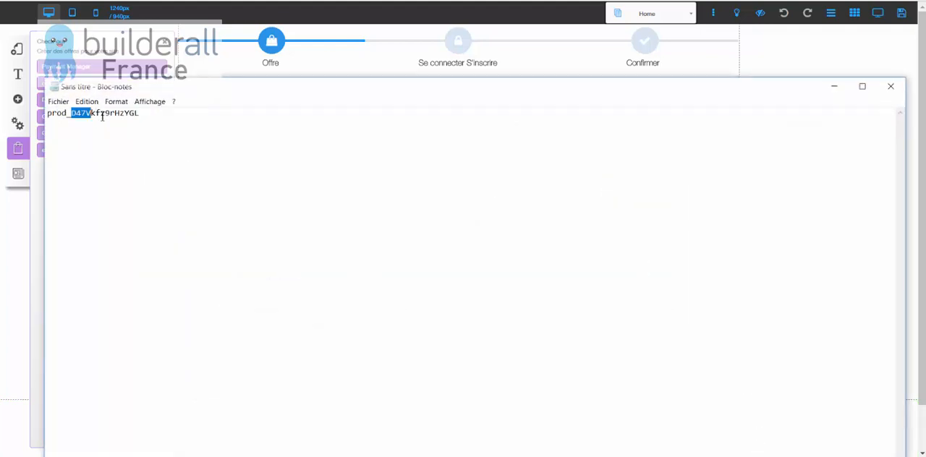
click(749, 456)
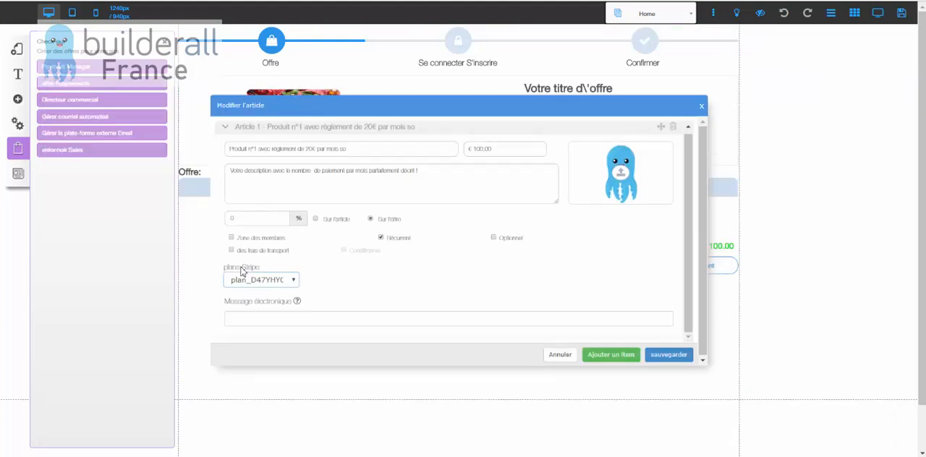
Save the offer with its assigned Stripe plan, confirm the save, and close the active offers window.
click(670, 358)
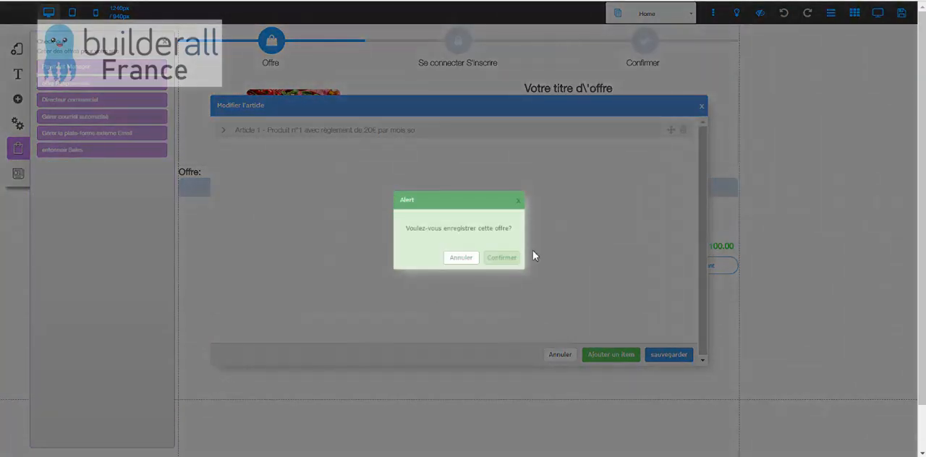
click(504, 258)
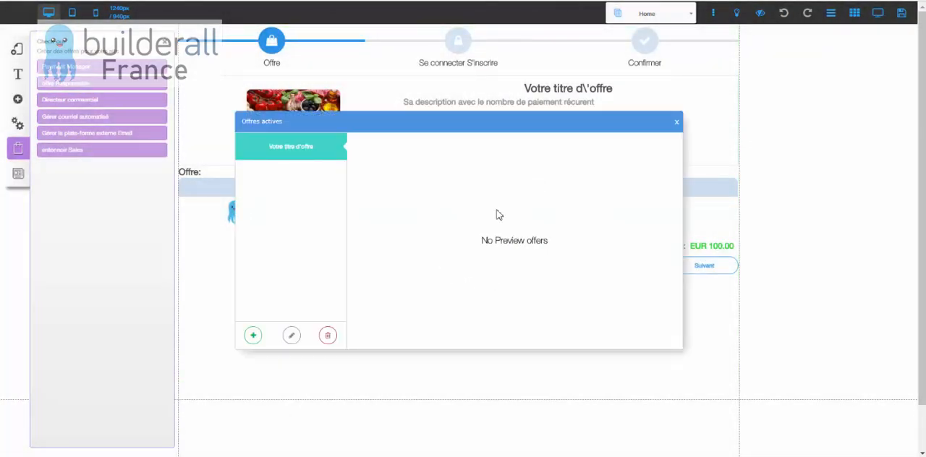
click(678, 122)
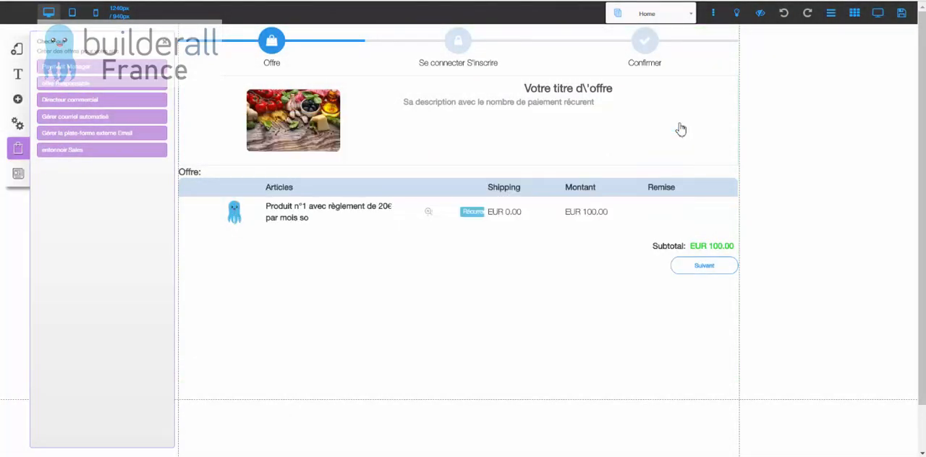
Save the site's style and settings changes, dismiss the alert, and close the checkout options.
click(902, 12)
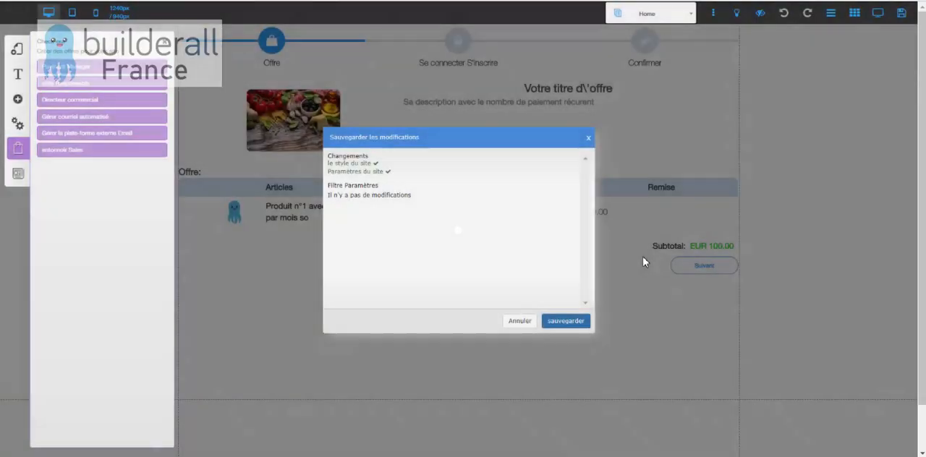
click(575, 321)
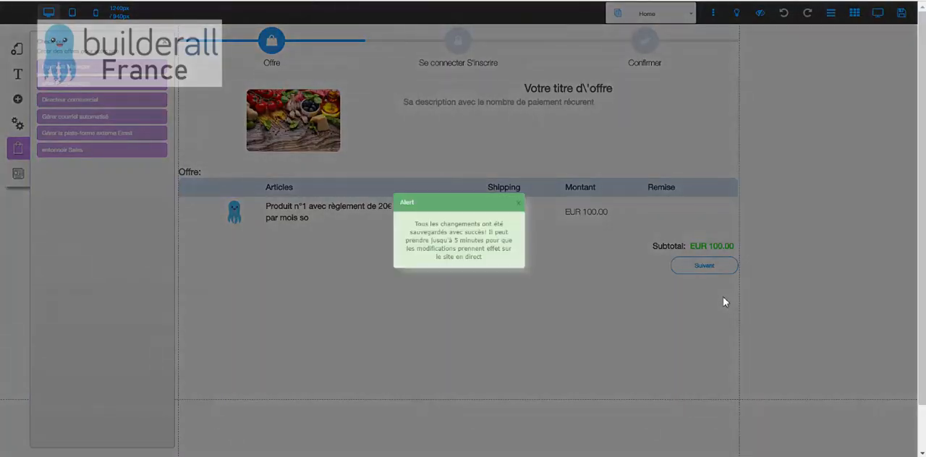
click(516, 208)
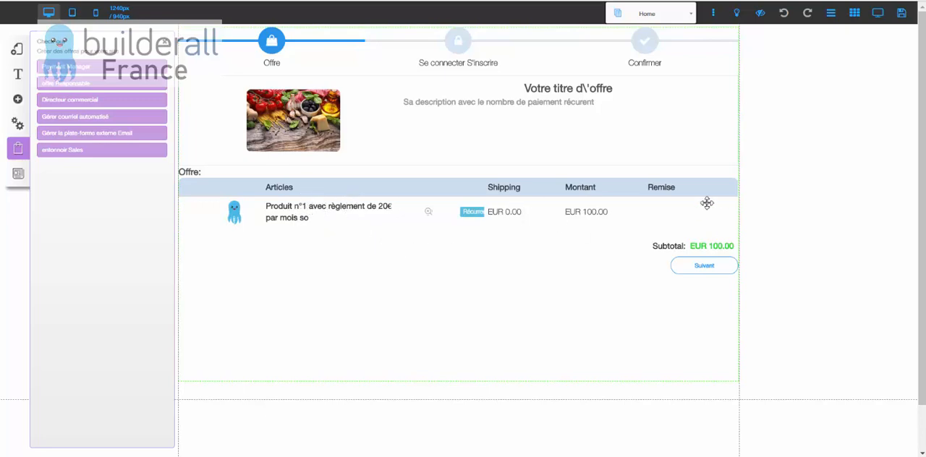
click(440, 104)
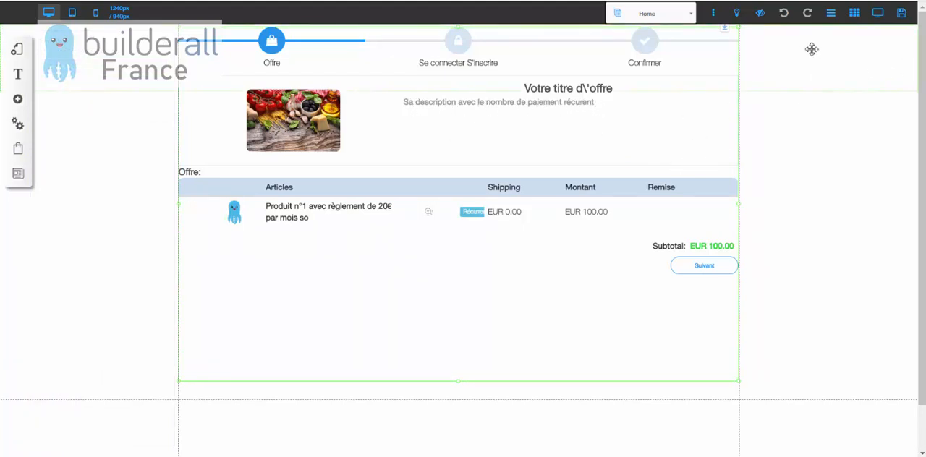
Preview the checkout page and go through the offer and sign-up stages to examine the order summary.
click(879, 13)
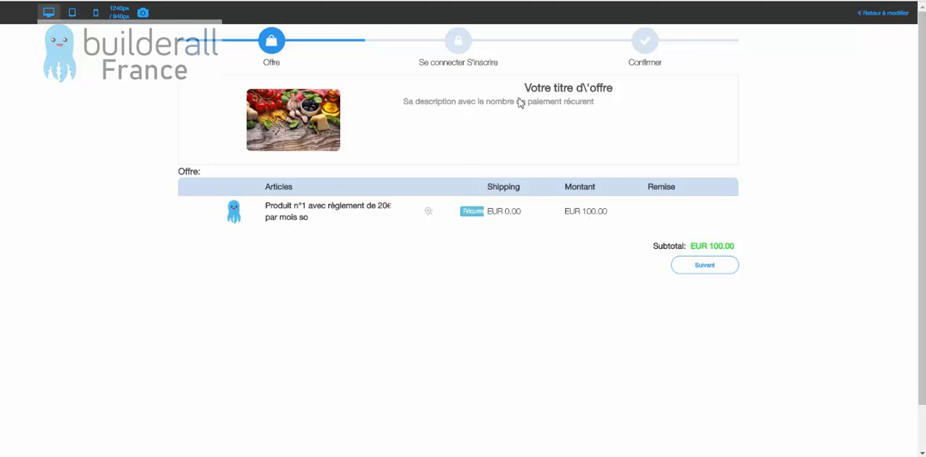
click(710, 267)
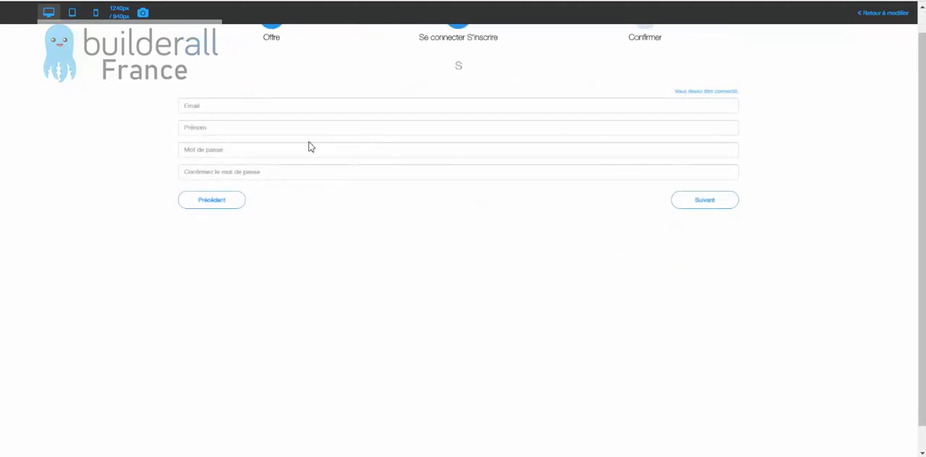
click(699, 204)
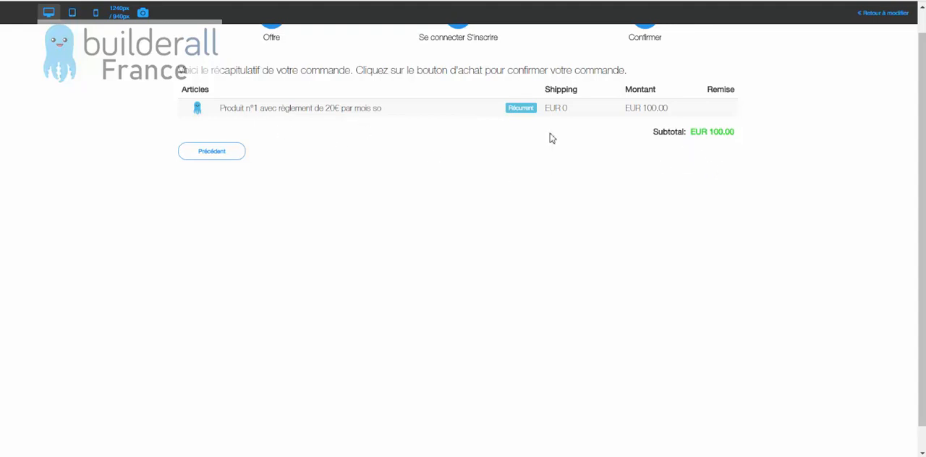
scroll(500, 169, up, 1)
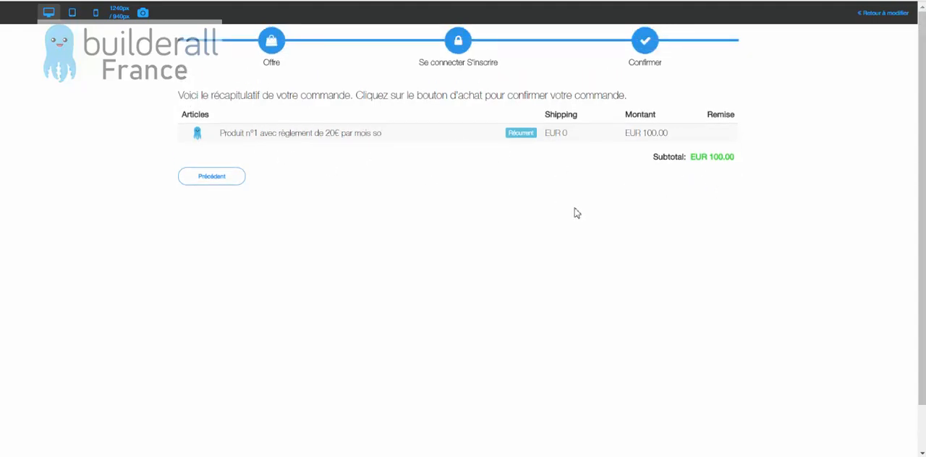